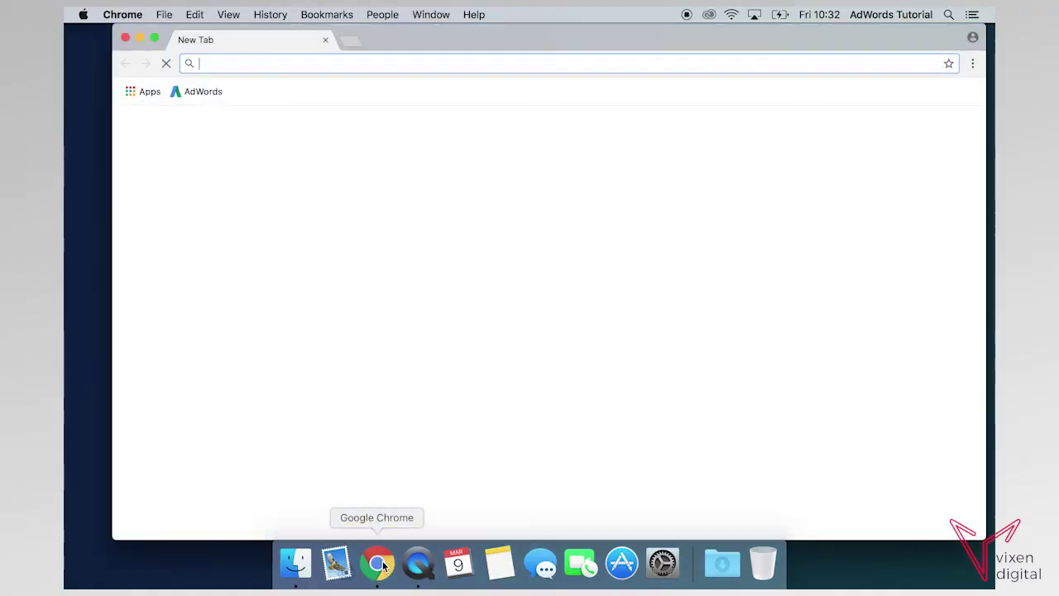
- Maximise Chrome and open the AdWords bookmark to reach the All campaigns overview
left_click(155, 40)
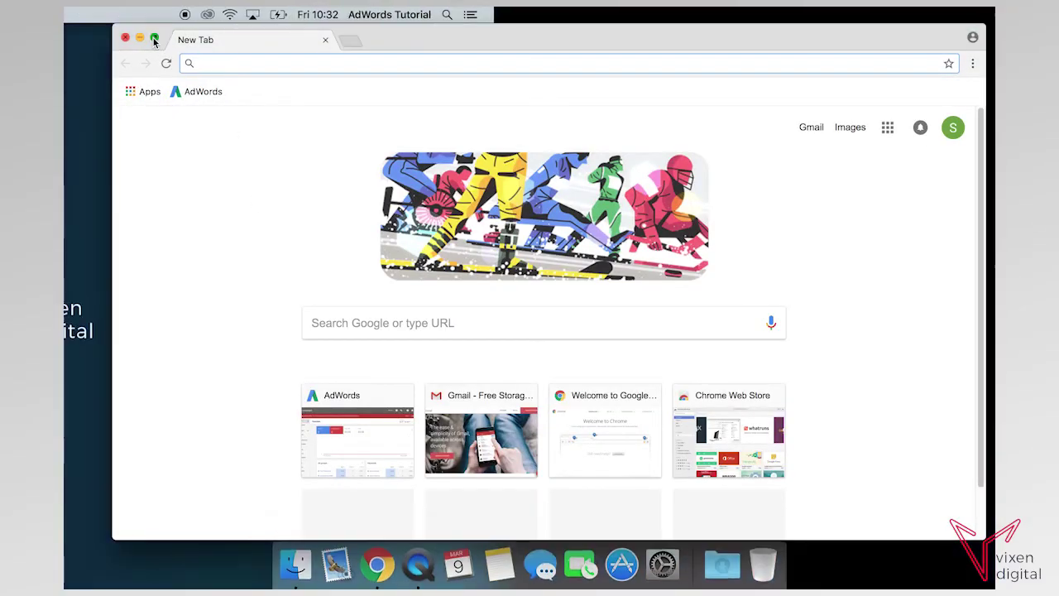
left_click(148, 78)
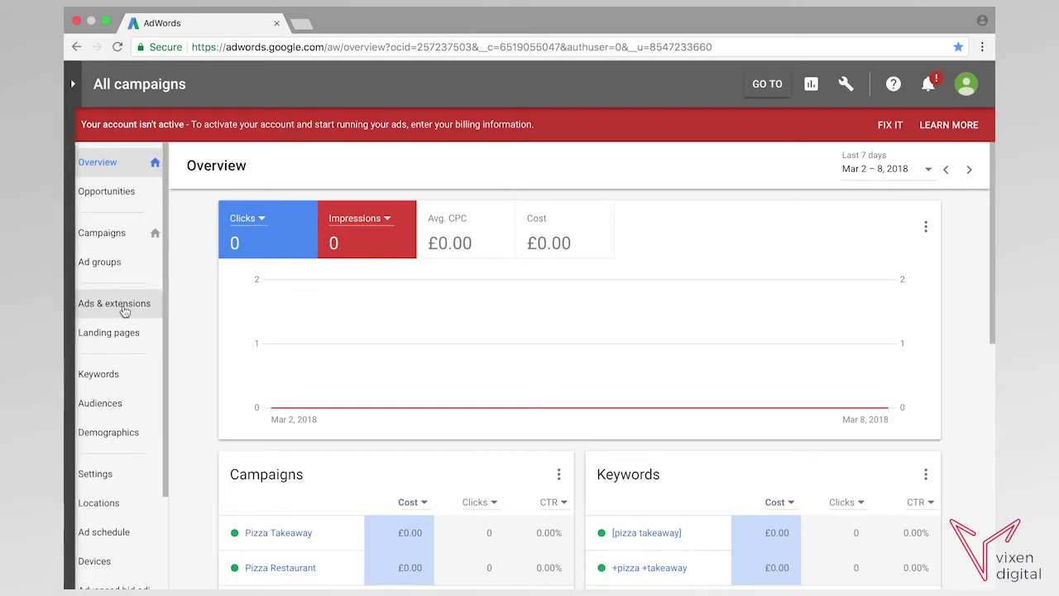
- Go to Ads & extensions, switch to the Extensions tab and list the ad extension types
left_click(123, 310)
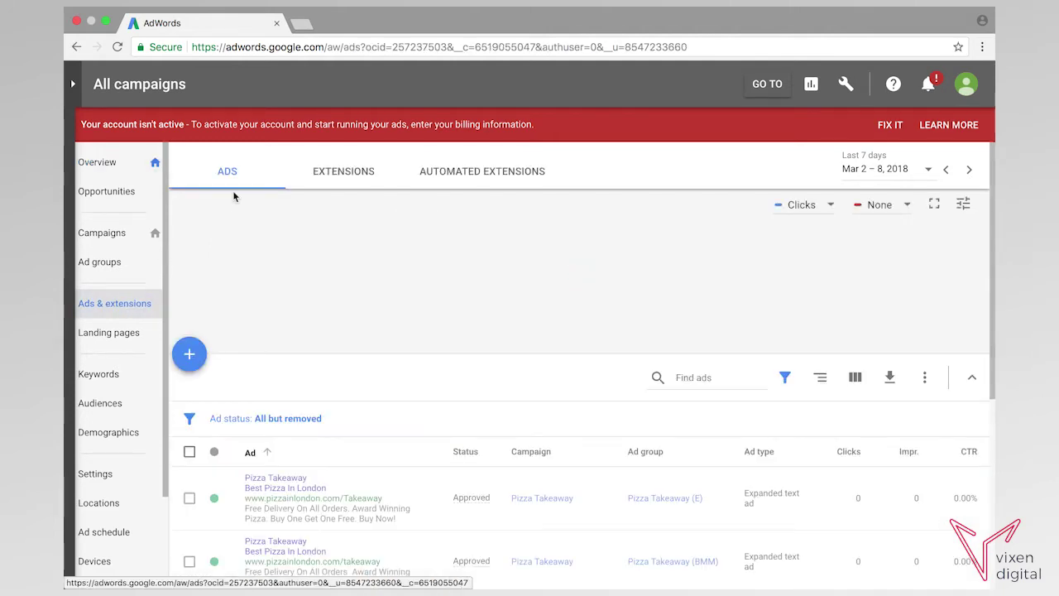
left_click(361, 174)
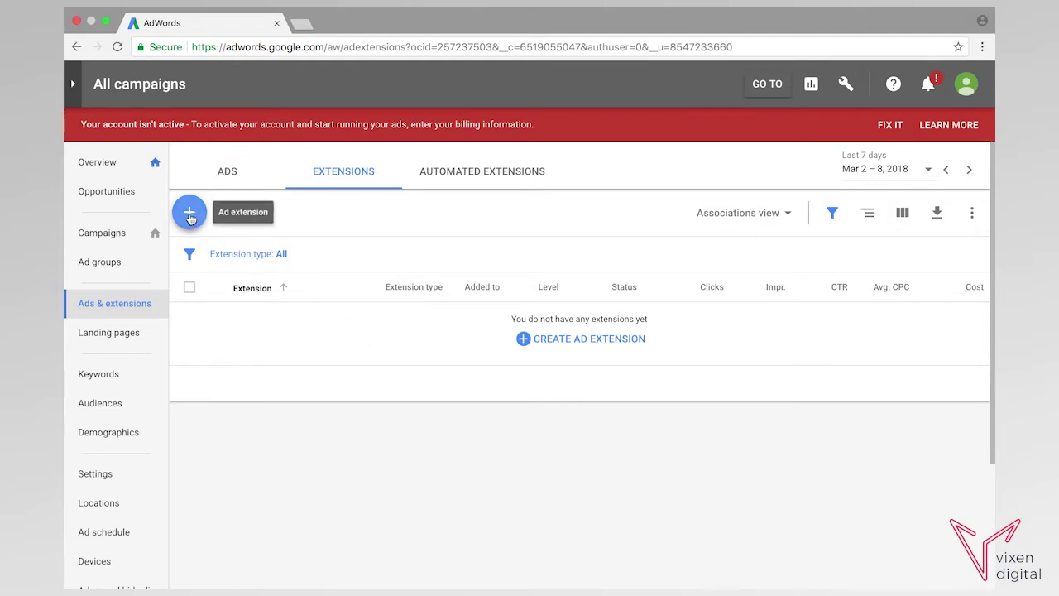
left_click(191, 213)
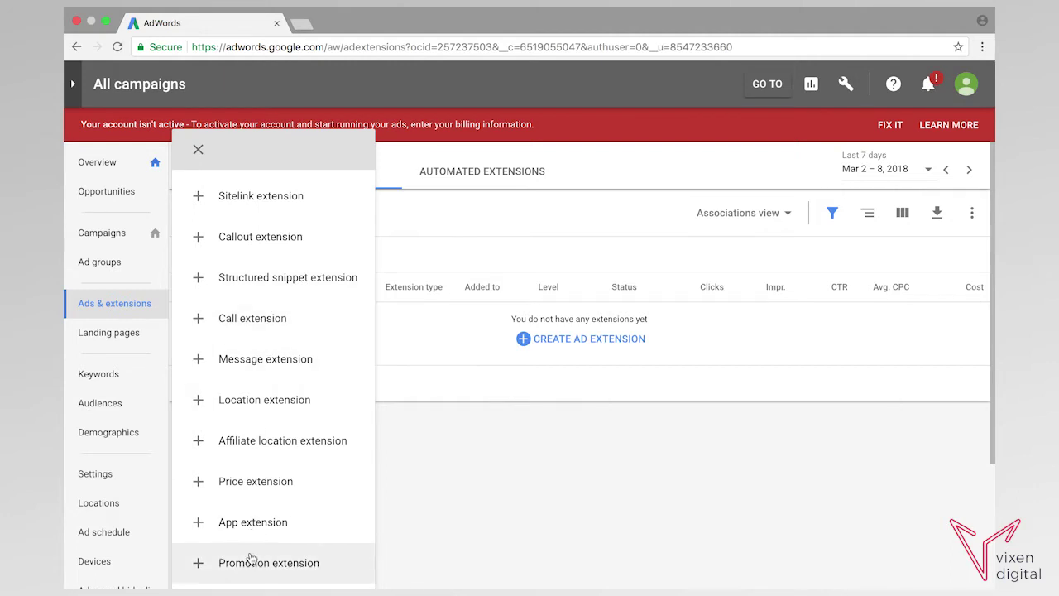
- Start a sitelink extension at account level with sitelink text 'Free Delivery'
left_click(266, 204)
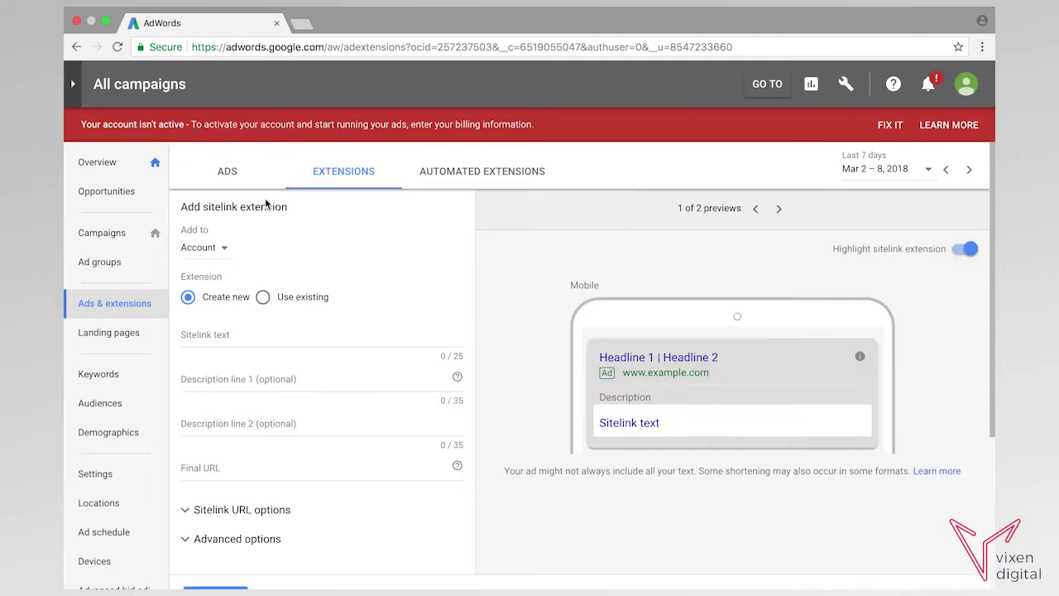
left_click(217, 252)
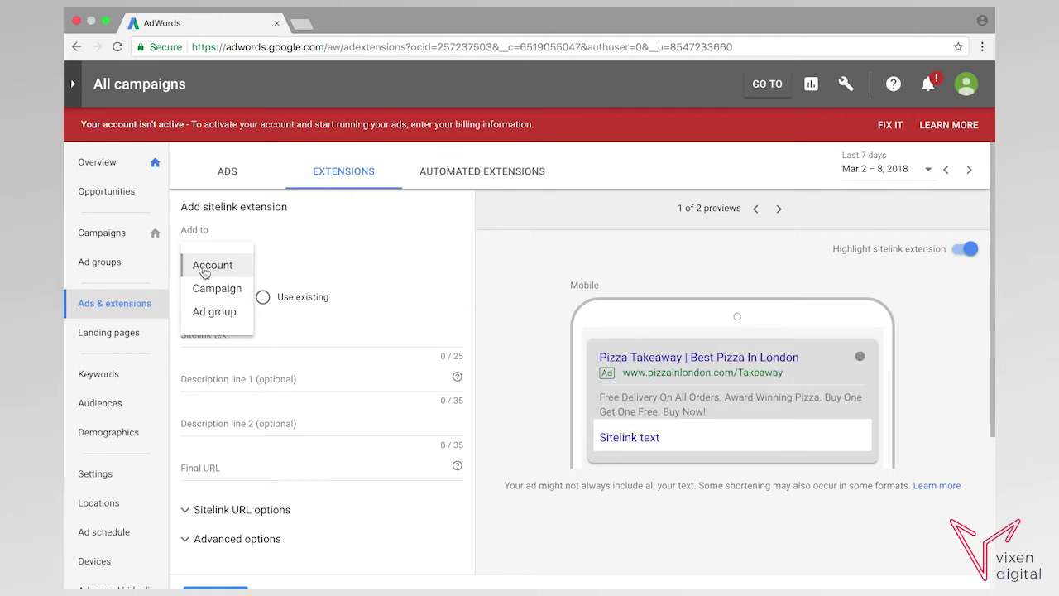
left_click(210, 272)
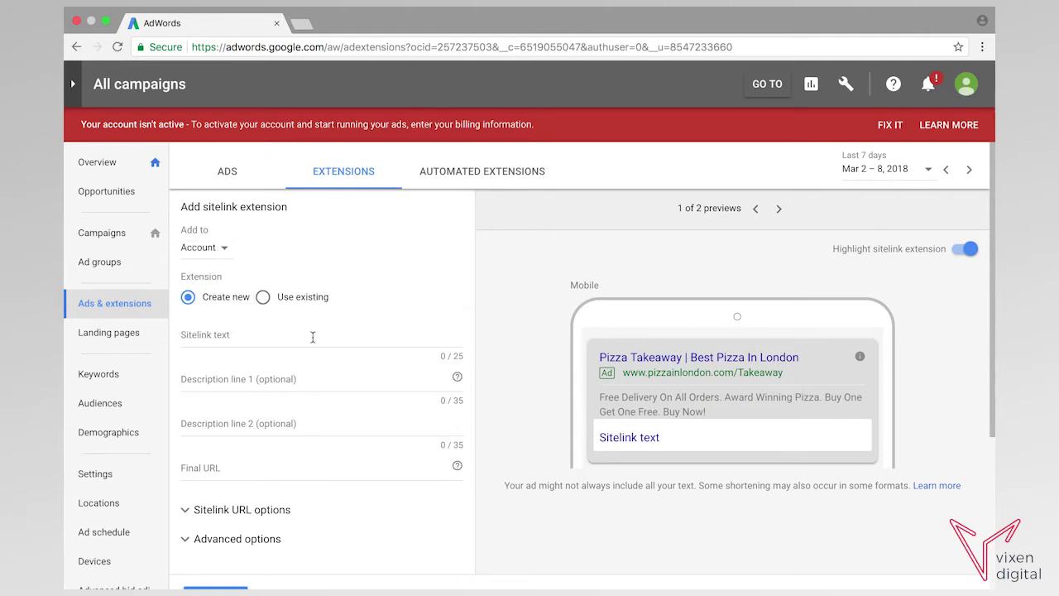
left_click(214, 335)
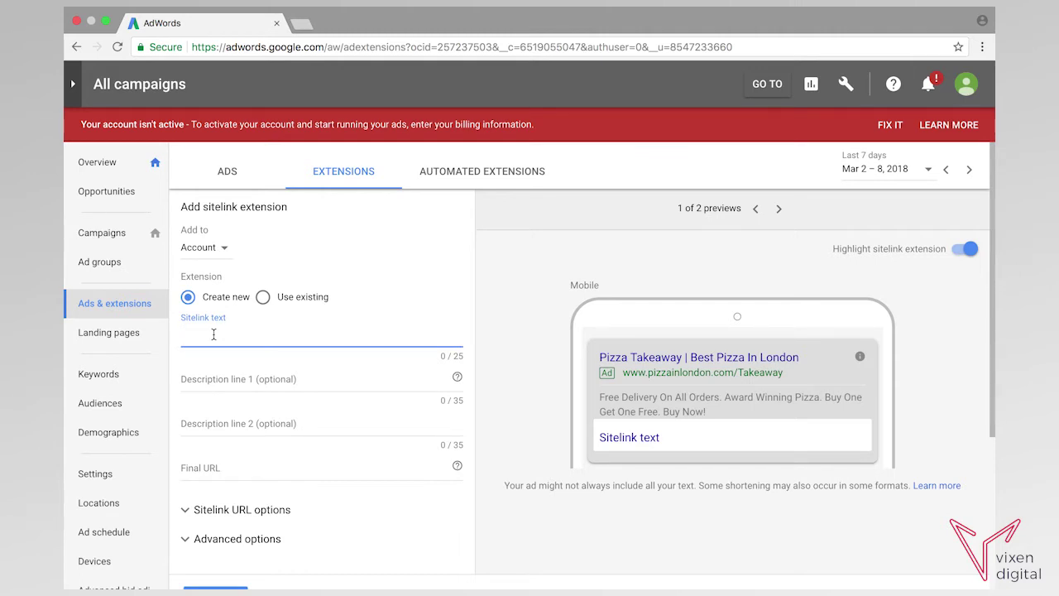
type("Free Delivery")
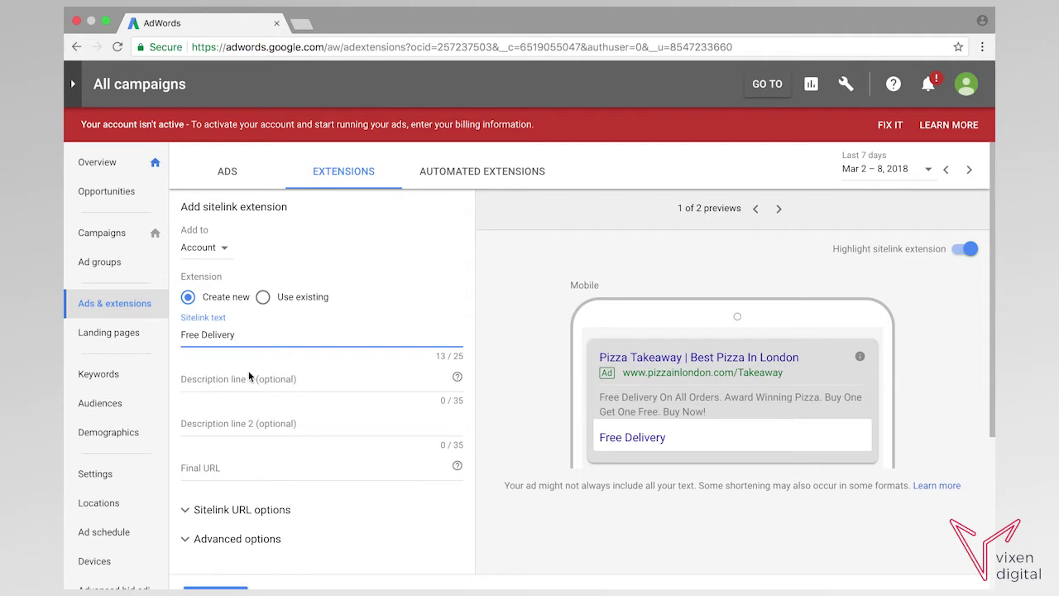
- Enter description lines 'Find out more about our free' and 'delivery offer. Call today!'
left_click(222, 379)
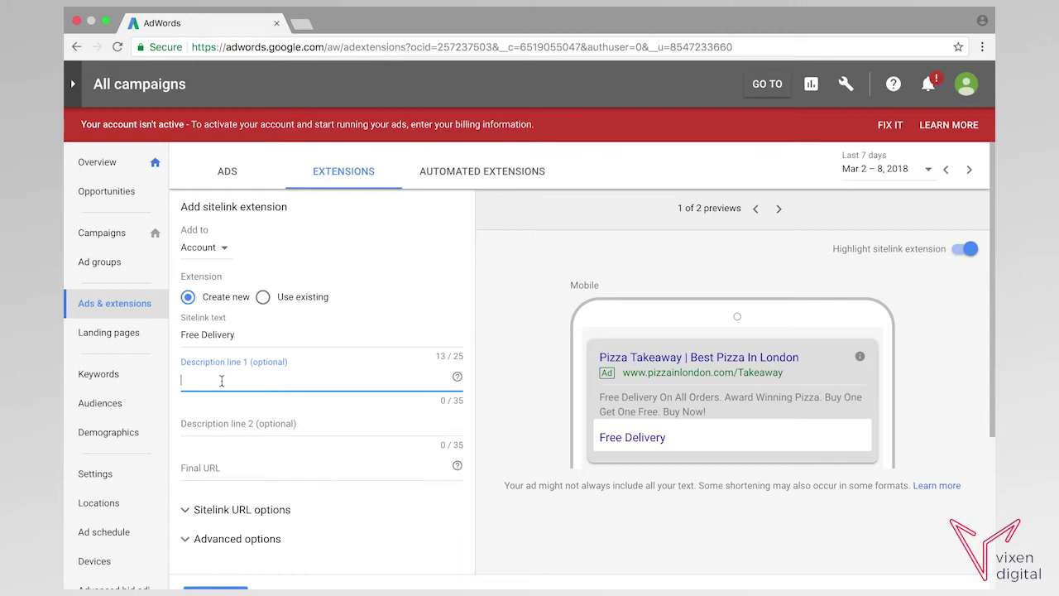
type("Find out more about our free deliv")
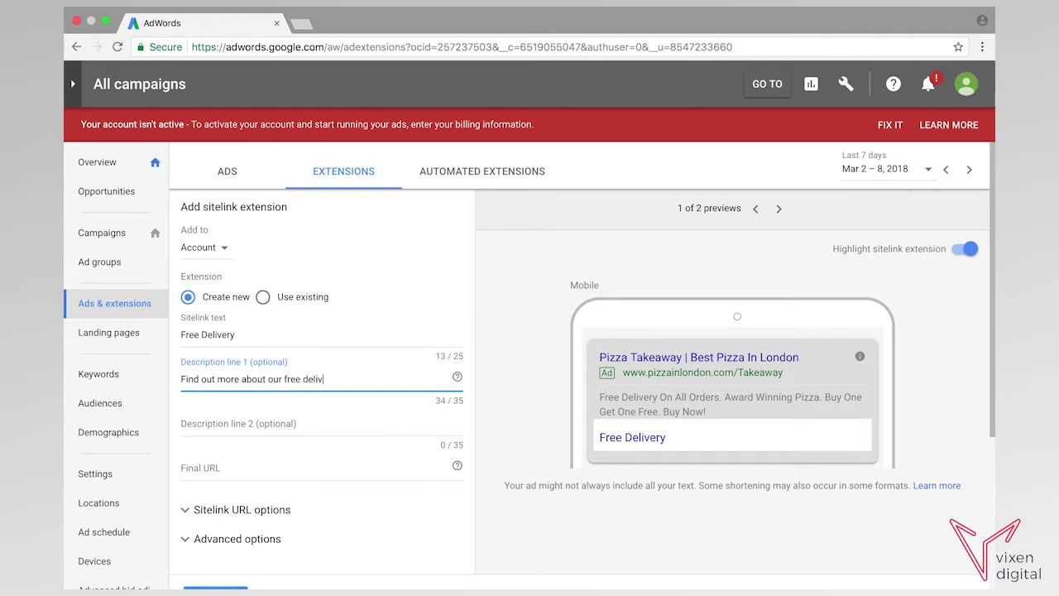
type("er")
key("BackSpace")
key("BackSpace")
left_click(185, 425)
type("deli")
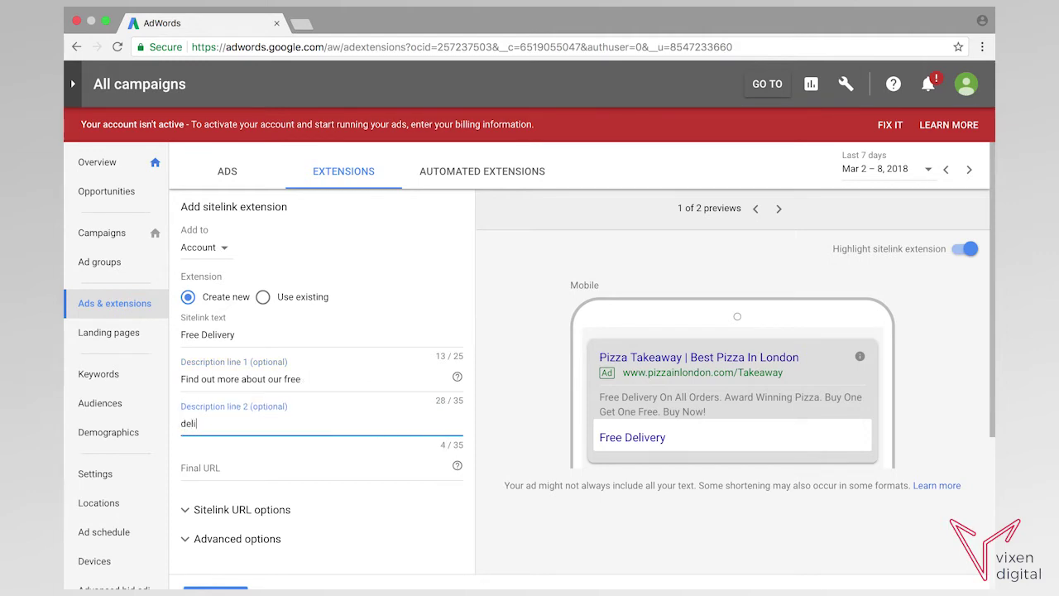
type("very offer. Call today!")
key("Tab")
left_click(394, 407)
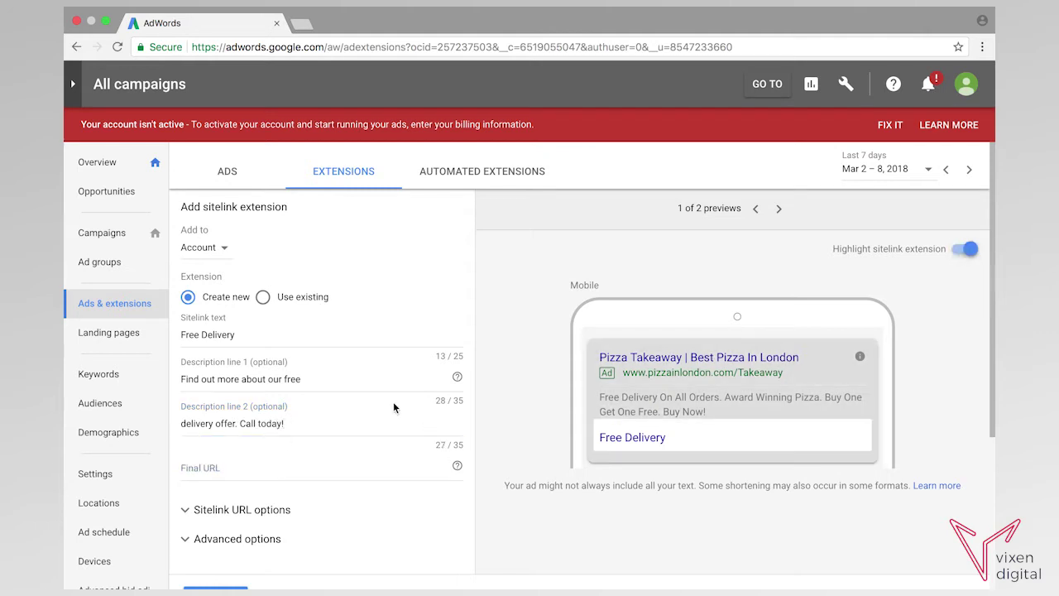
scroll(394, 407, "down", 1)
left_click(207, 418)
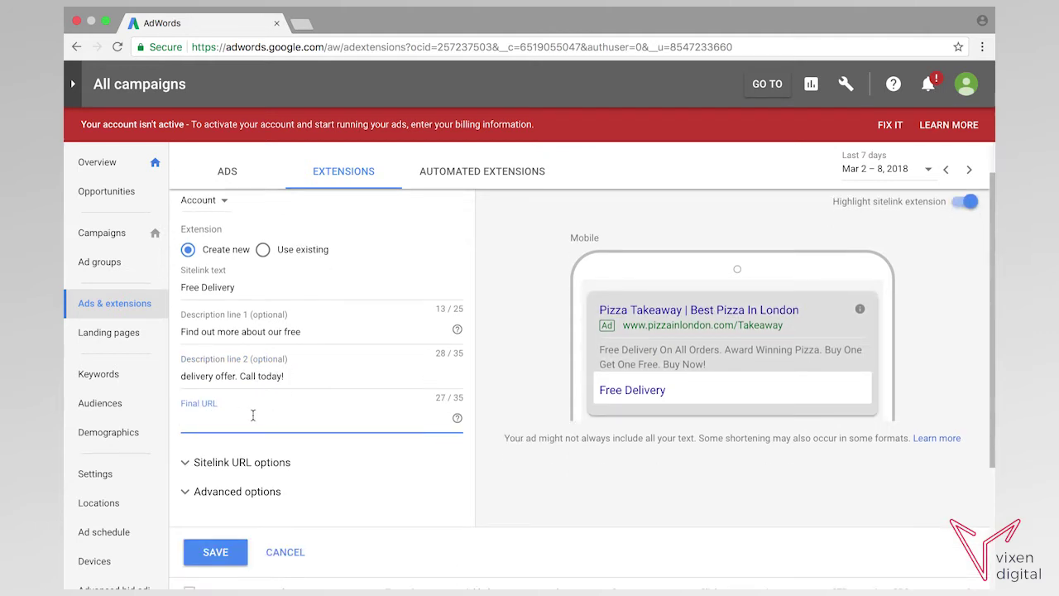
type("www")
type(".pizzainlondon.com/freedelivery")
- Review the URL and device/scheduling advanced options, then collapse them
left_click(184, 461)
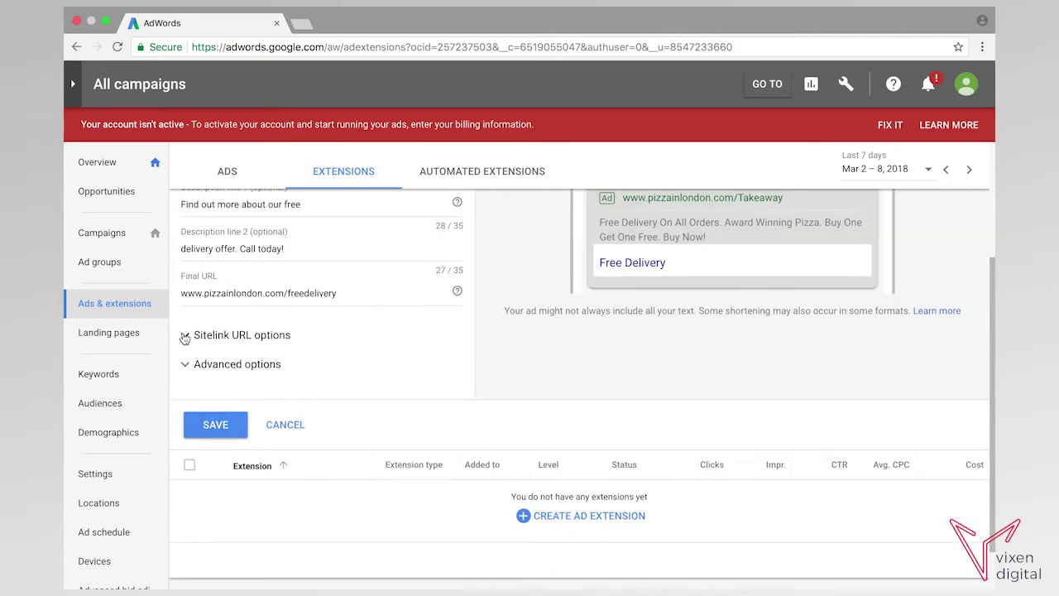
left_click(185, 338)
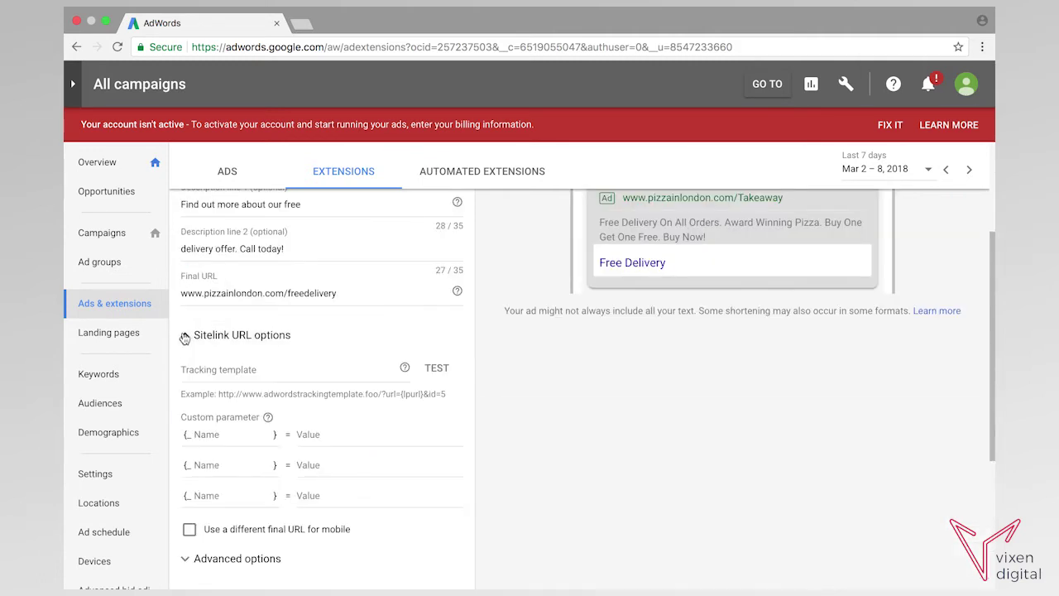
left_click(184, 338)
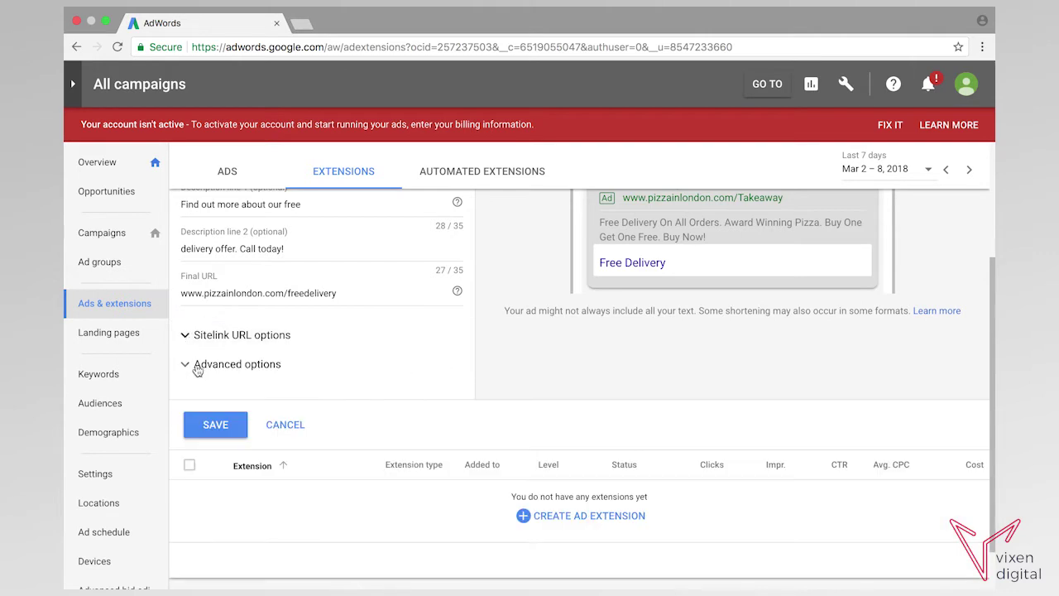
left_click(179, 367)
scroll(299, 368, "down", 2)
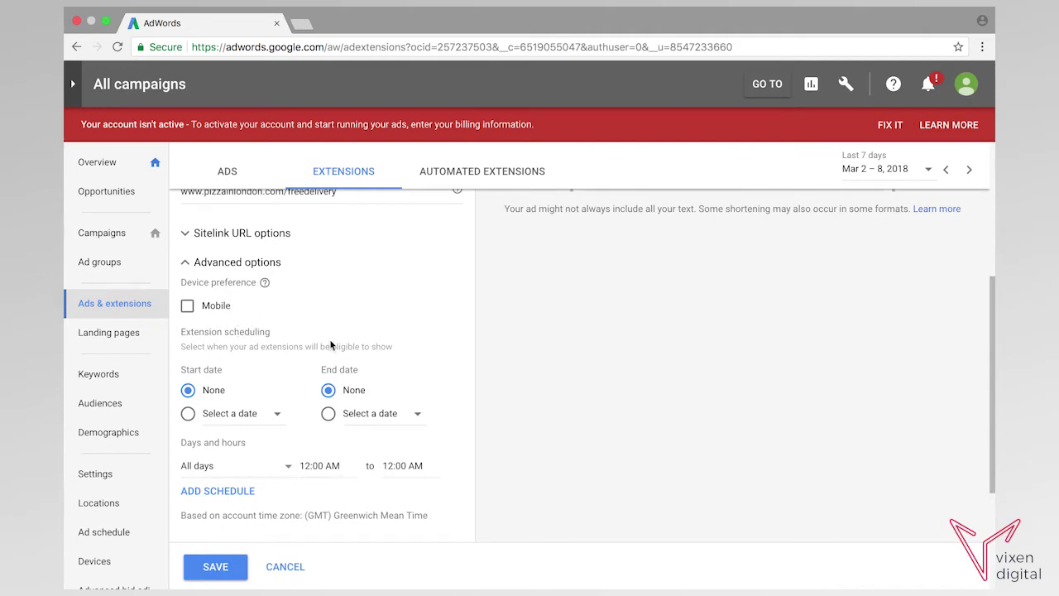
scroll(323, 351, "down", 1)
scroll(284, 383, "up", 3)
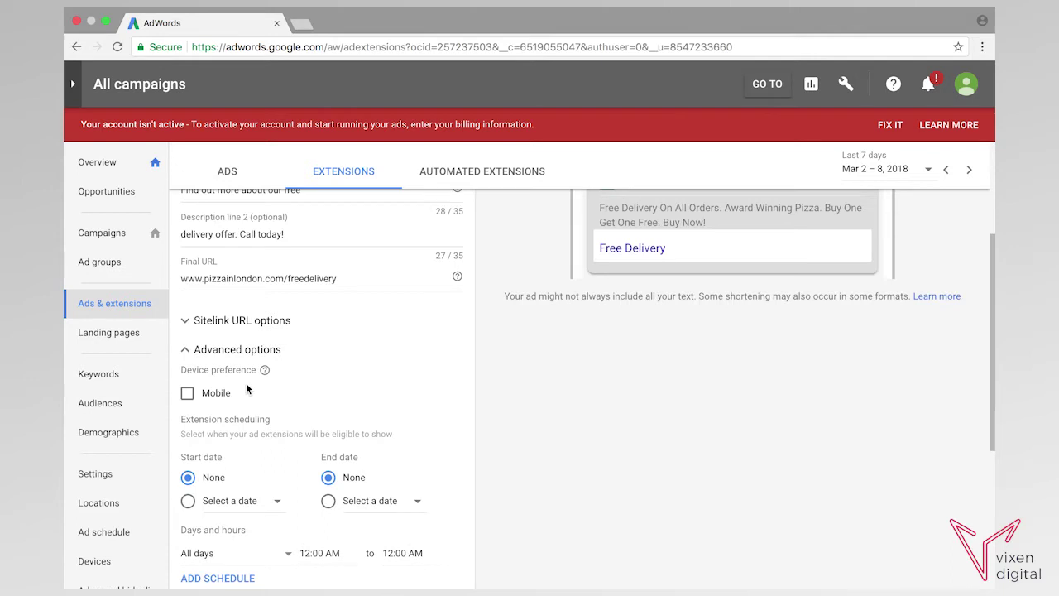
scroll(284, 368, "down", 1)
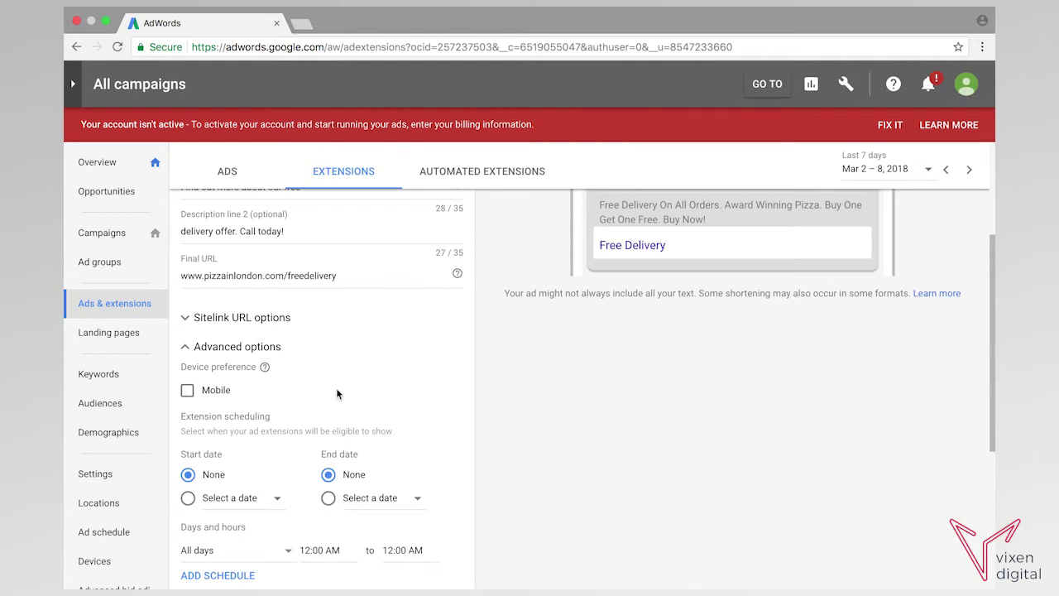
left_click(186, 347)
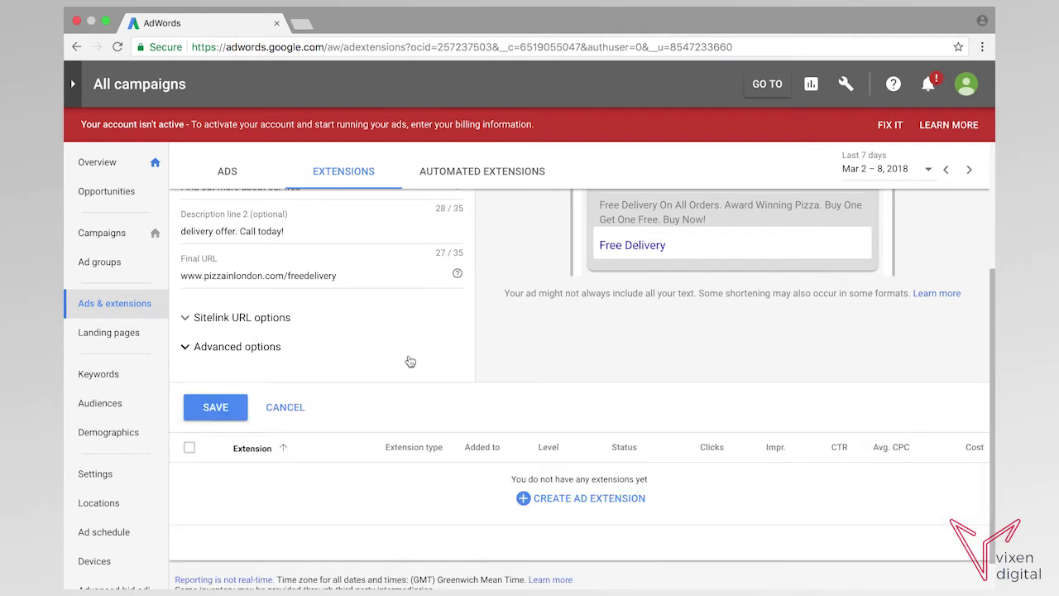
scroll(463, 334, "down", 1)
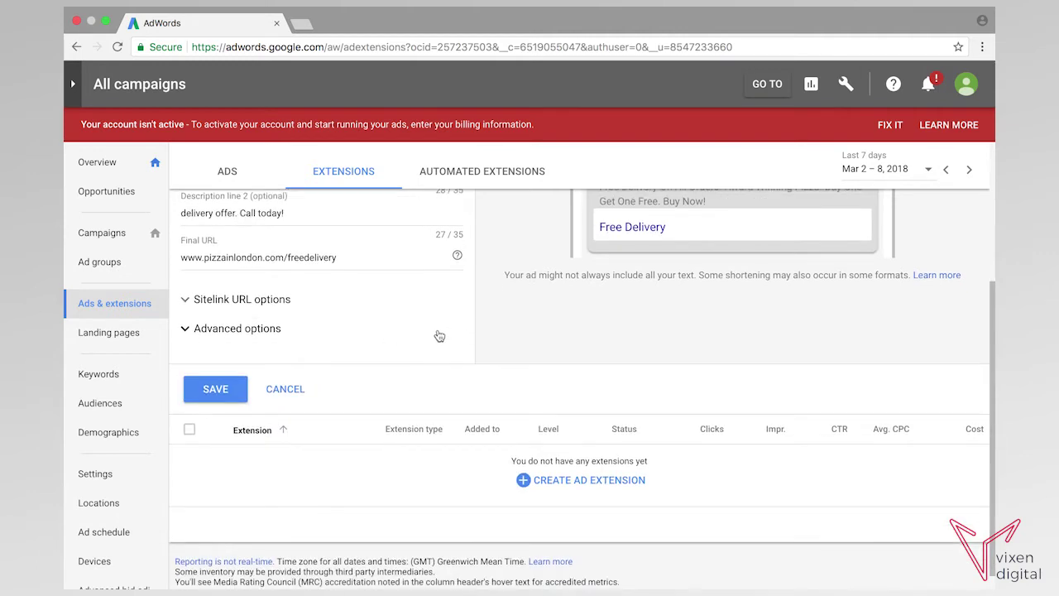
scroll(439, 335, "up", 3)
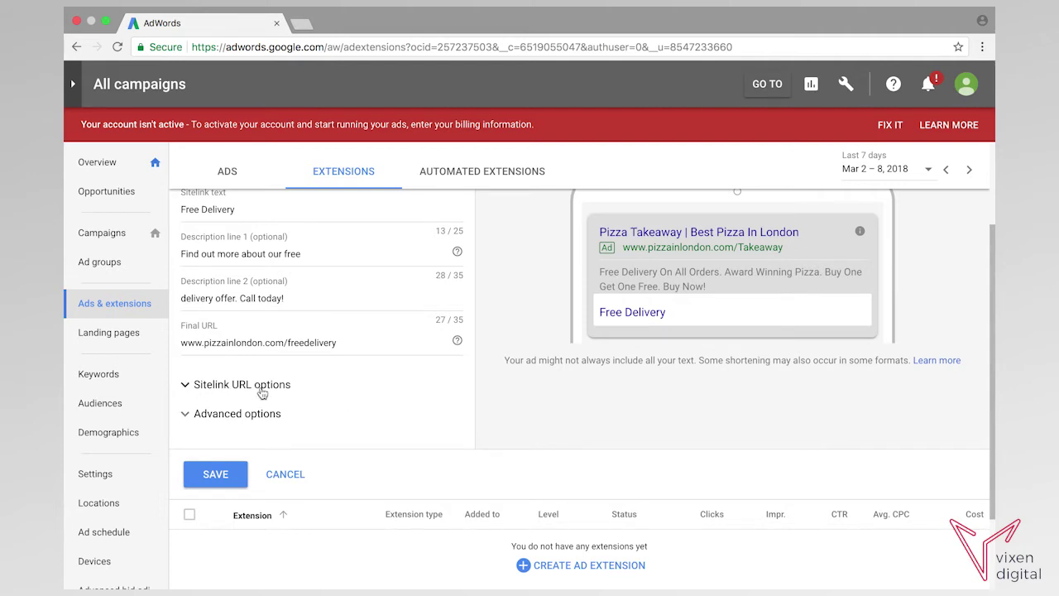
left_click(191, 387)
left_click(192, 385)
left_click(211, 414)
scroll(212, 416, "down", 4)
scroll(303, 388, "up", 4)
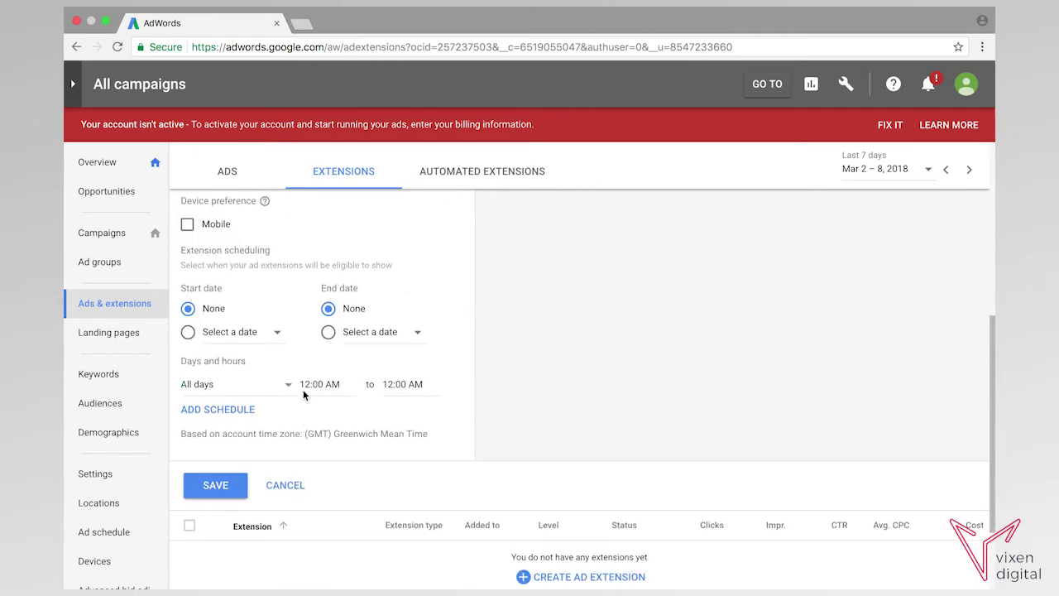
left_click(187, 425)
scroll(373, 411, "down", 1)
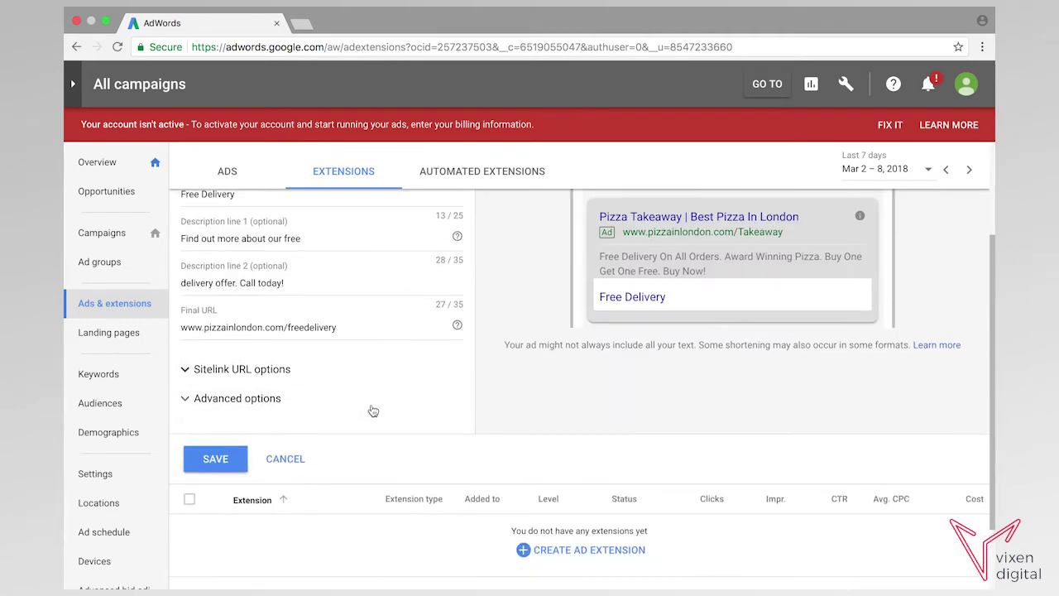
- Save Free Delivery and add the 'Two For Tuesdays' sitelink with URL pizzainlondon.com/tuesday
left_click(208, 462)
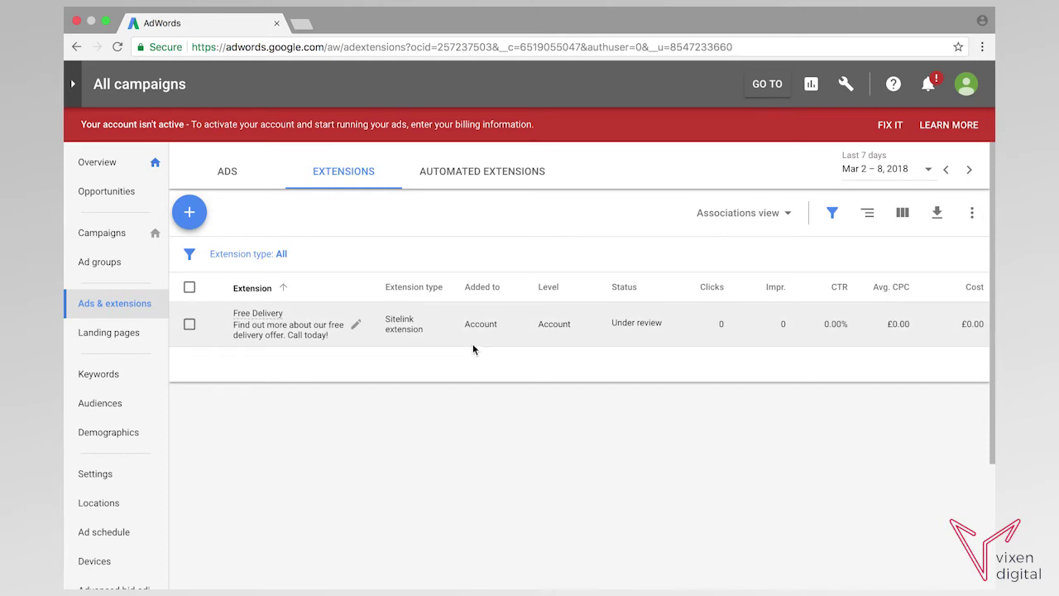
left_click(187, 215)
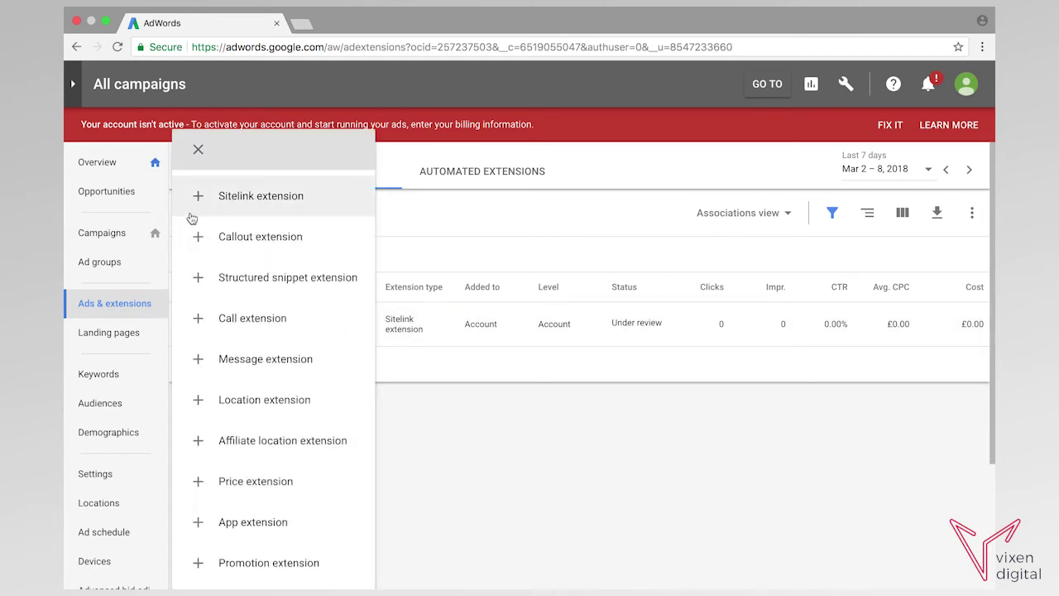
left_click(236, 207)
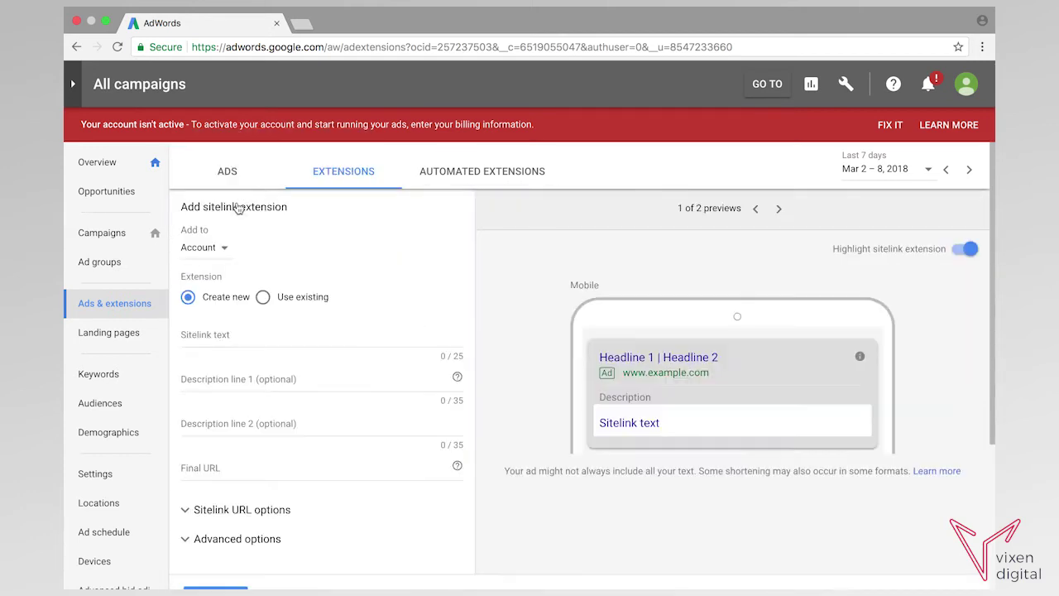
left_click(216, 334)
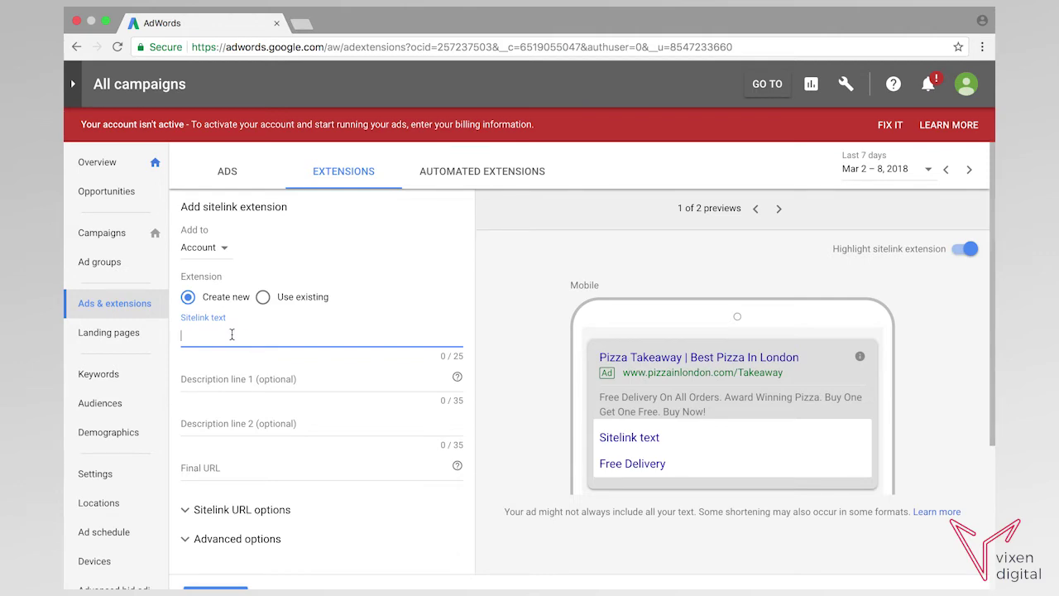
type("Two For Tuesdays")
key("Tab")
type("Grab our Two For Tuesday Offer")
key("Tab")
type("Today. Order Online Now!")
- Add 'Customise Your Pizza' and 'Buy One Get One Free' sitelinks (pizzainlondon.com/BOGOF), shortening an over-long description
key("Tab")
type("pizzainlondon.com/tuesday")
type("Custom")
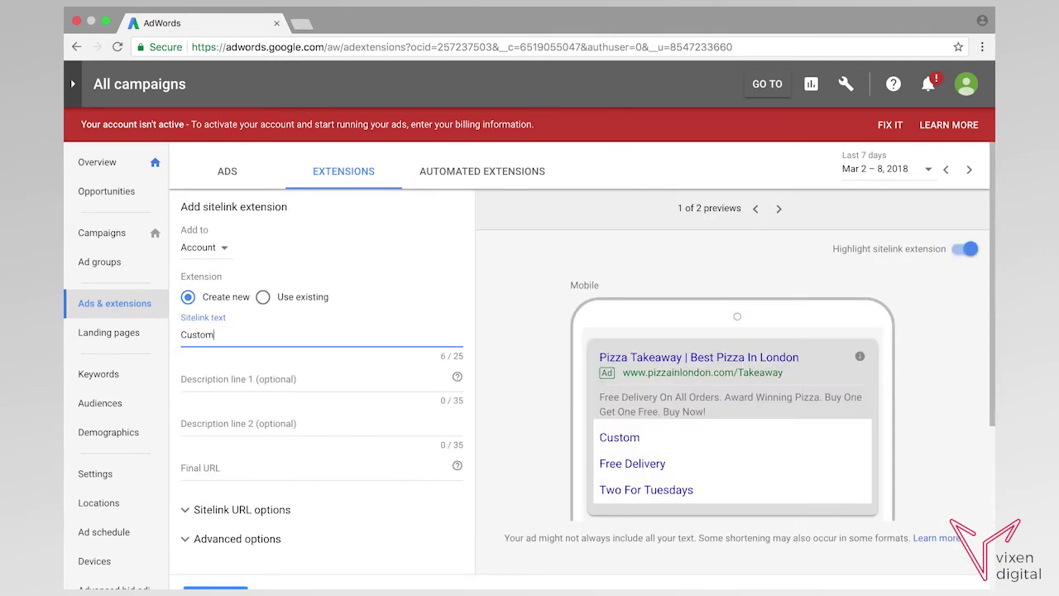
type("ise Your Pizza")
key("Tab")
type("Build your own custom Pizza now")
key("Tab")
type("Order o")
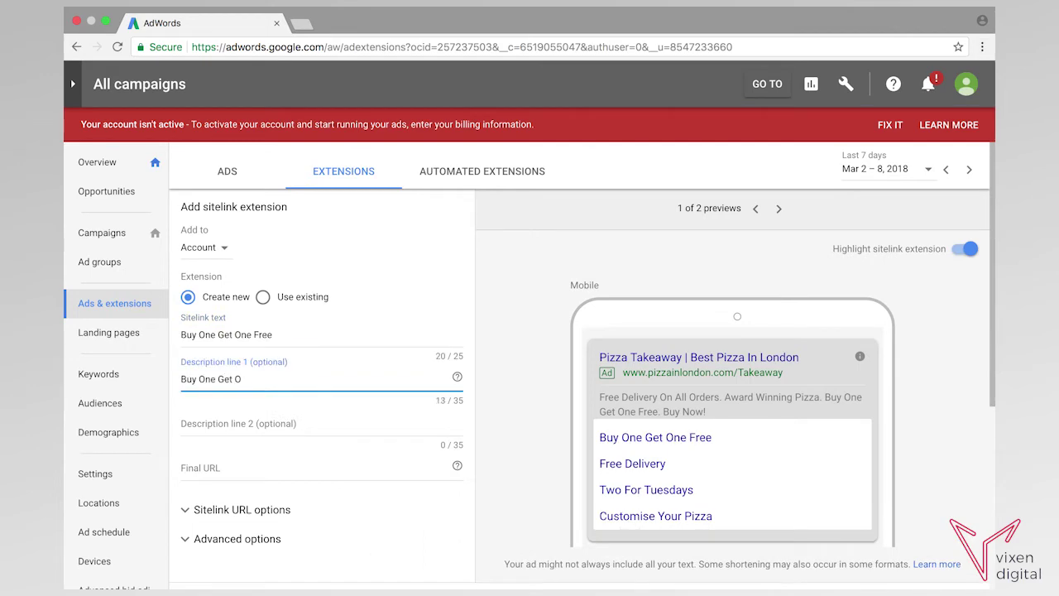
type("On All")
key("Tab")
type("Collection Orders. Order Online Now!")
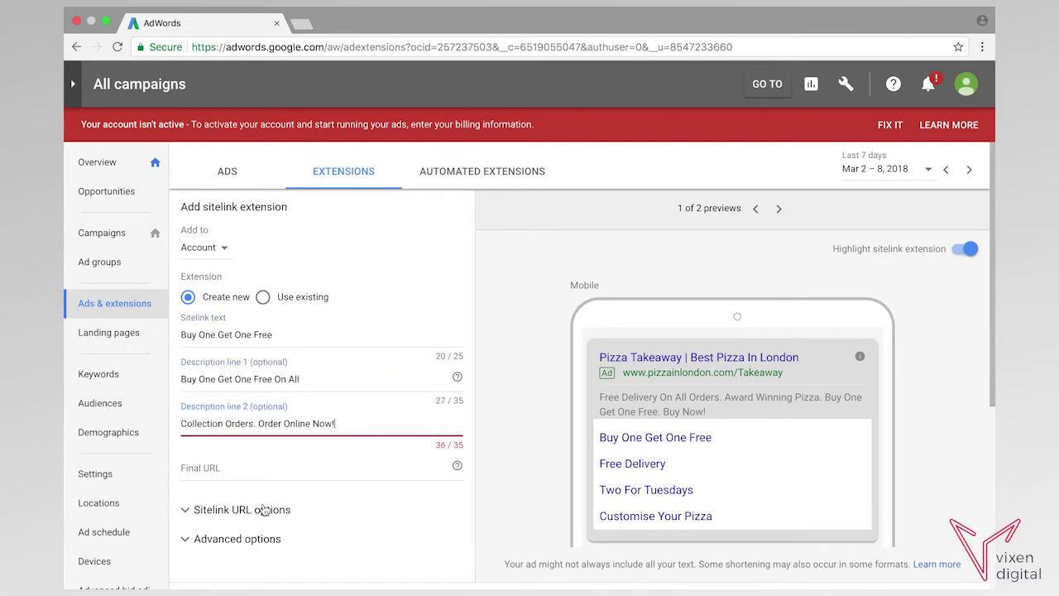
key("Tab")
type("pizzainlondon.com/BOGOF")
key("BackSpace")
key("BackSpace")
key("BackSpace")
key("BackSpace")
key("BackSpace")
key("BackSpace")
key("BackSpace")
key("BackSpace")
key("BackSpace")
key("BackSpace")
key("BackSpace")
type("Now")
left_click(354, 406)
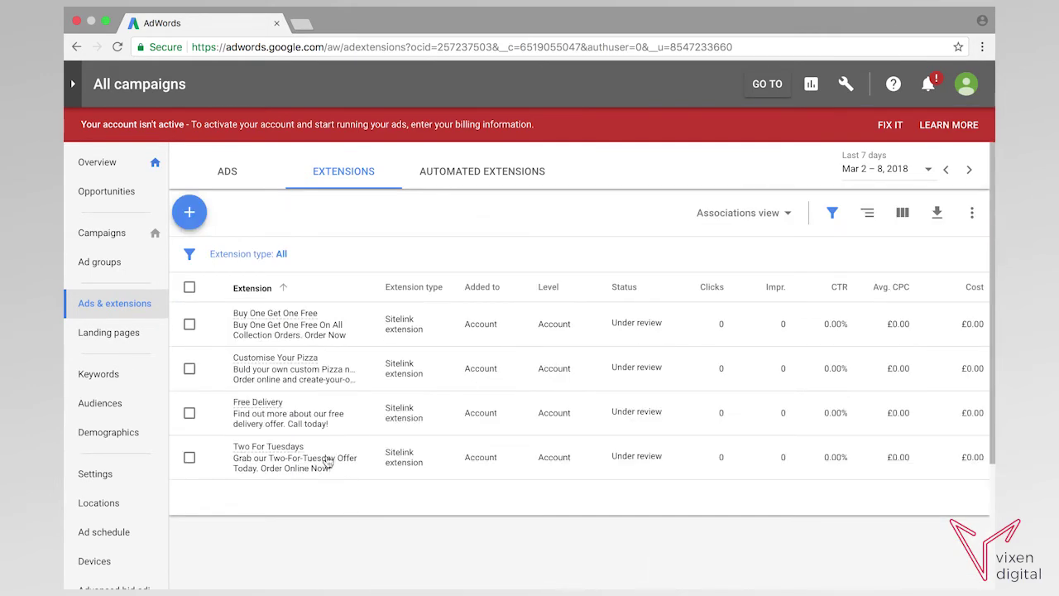
- Open the Buy One Get One Free sitelink in the full editor and compare desktop and mobile previews unhighlighted
left_click(359, 324)
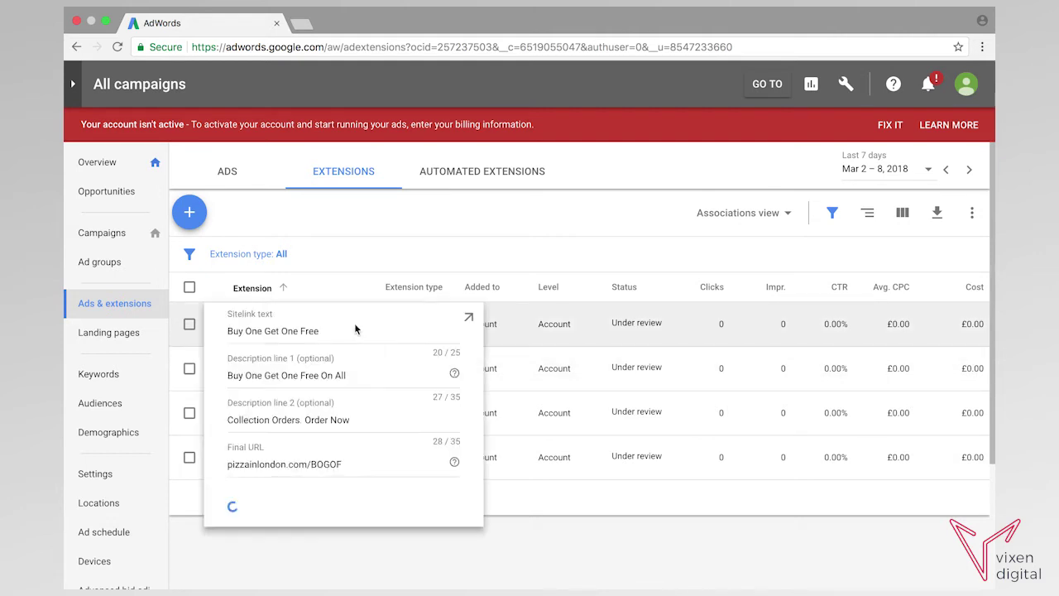
left_click(468, 320)
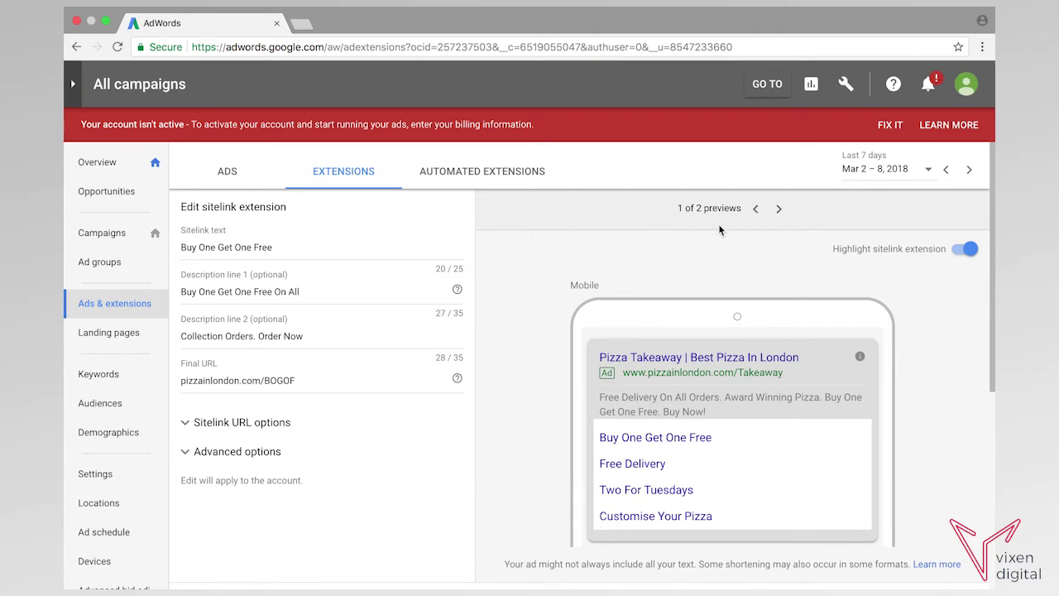
left_click(778, 209)
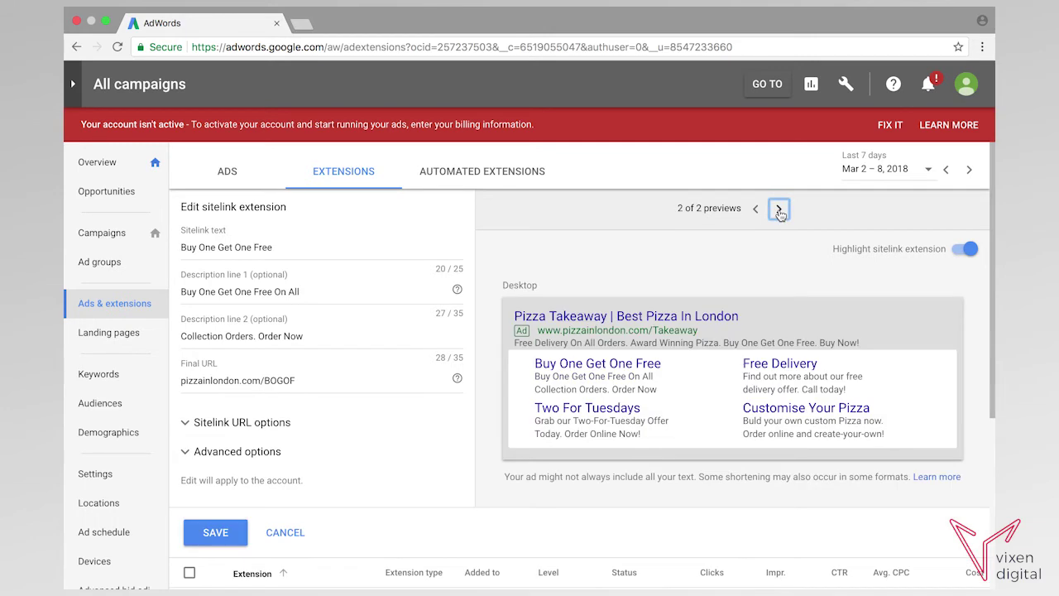
left_click(963, 249)
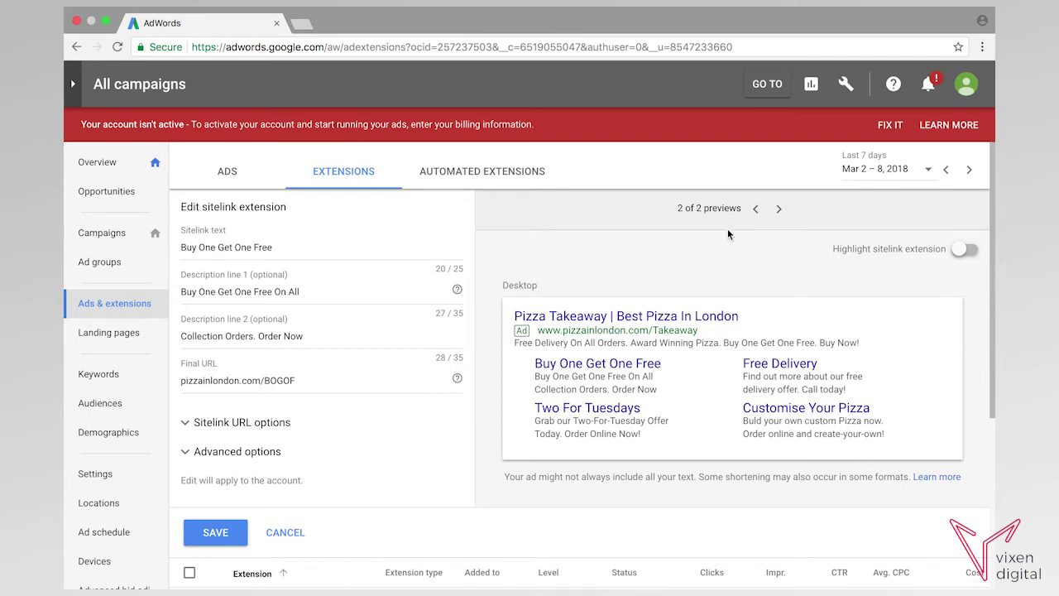
left_click(753, 210)
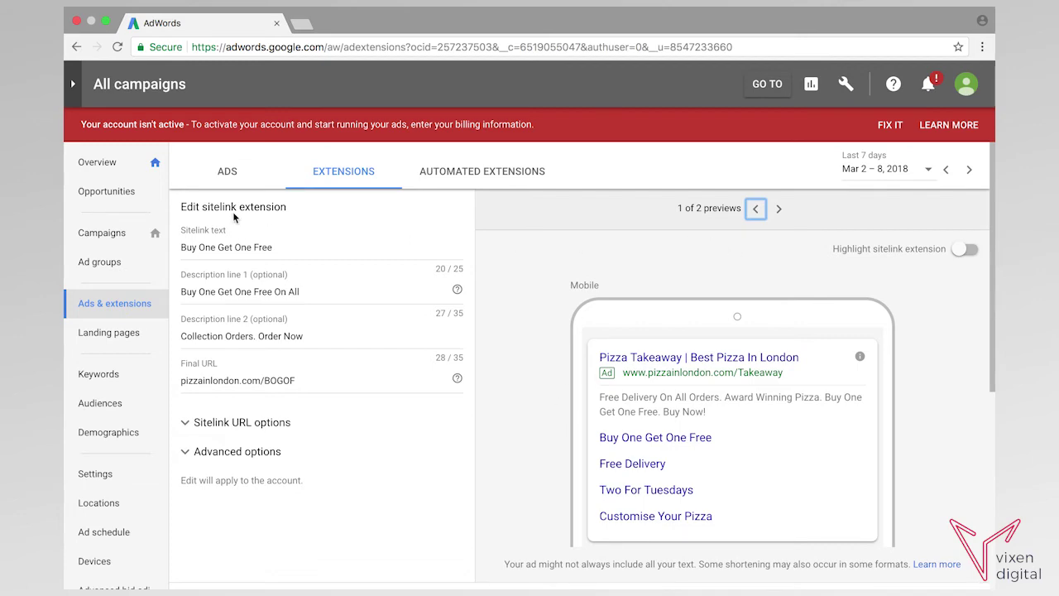
left_click(343, 170)
scroll(647, 352, "down", 4)
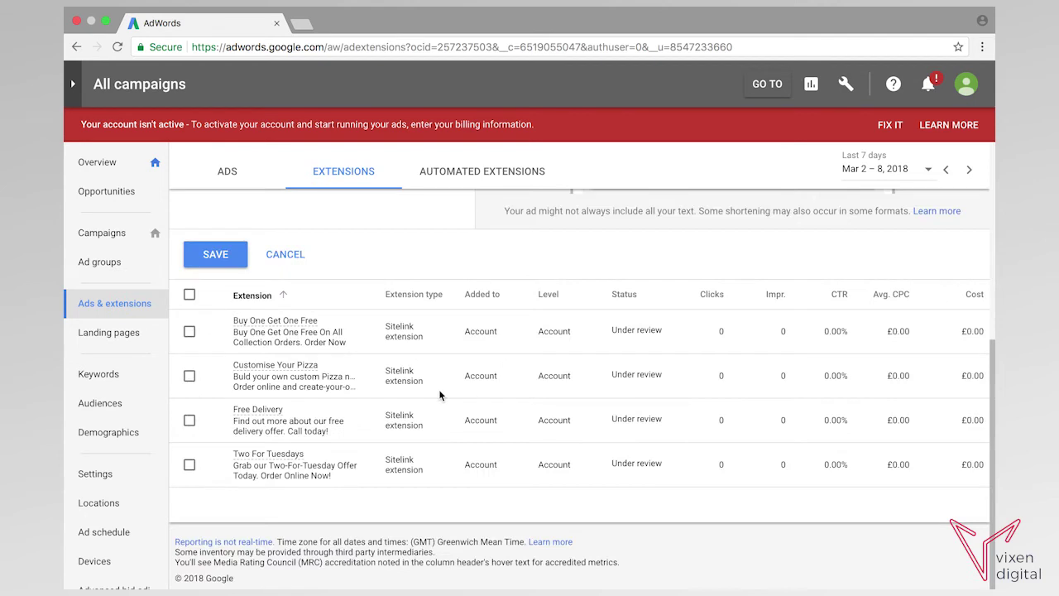
- Save the edited sitelink, then create and save the account-wide callout 'Free Delivery'
left_click(214, 255)
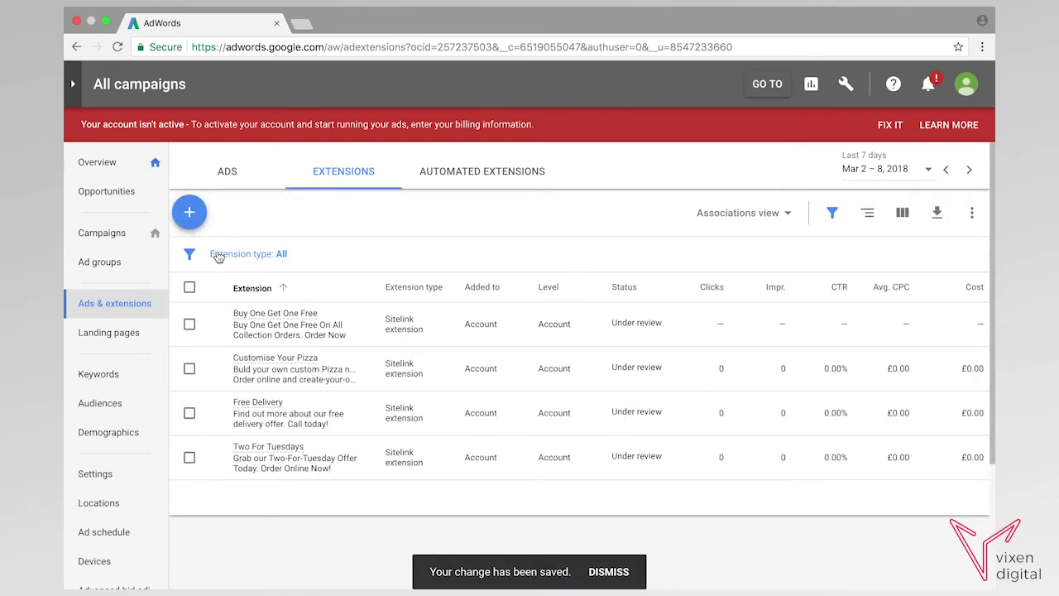
left_click(190, 212)
left_click(272, 237)
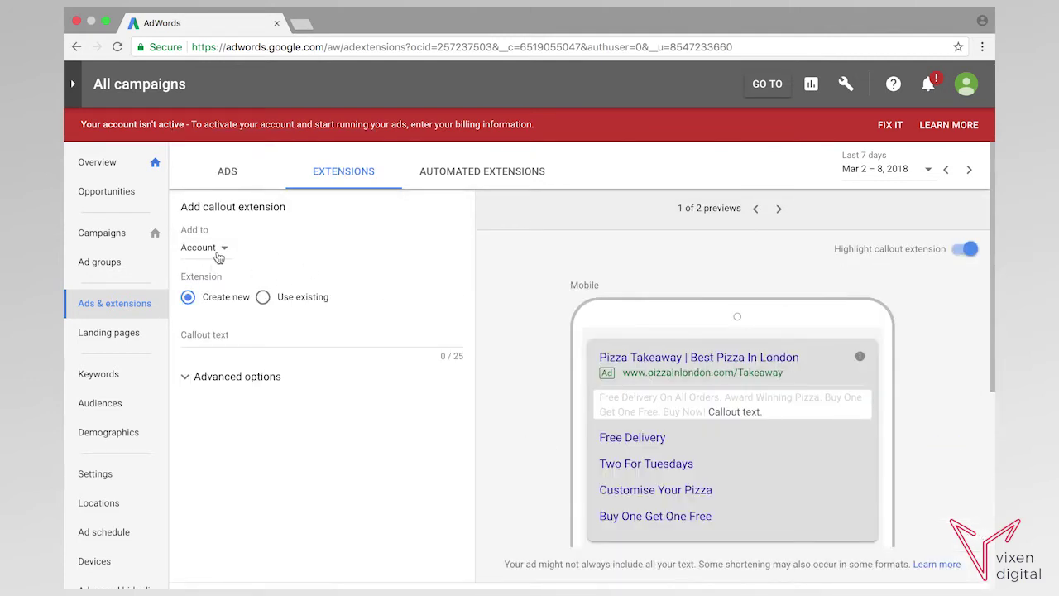
left_click(215, 259)
left_click(219, 273)
left_click(222, 333)
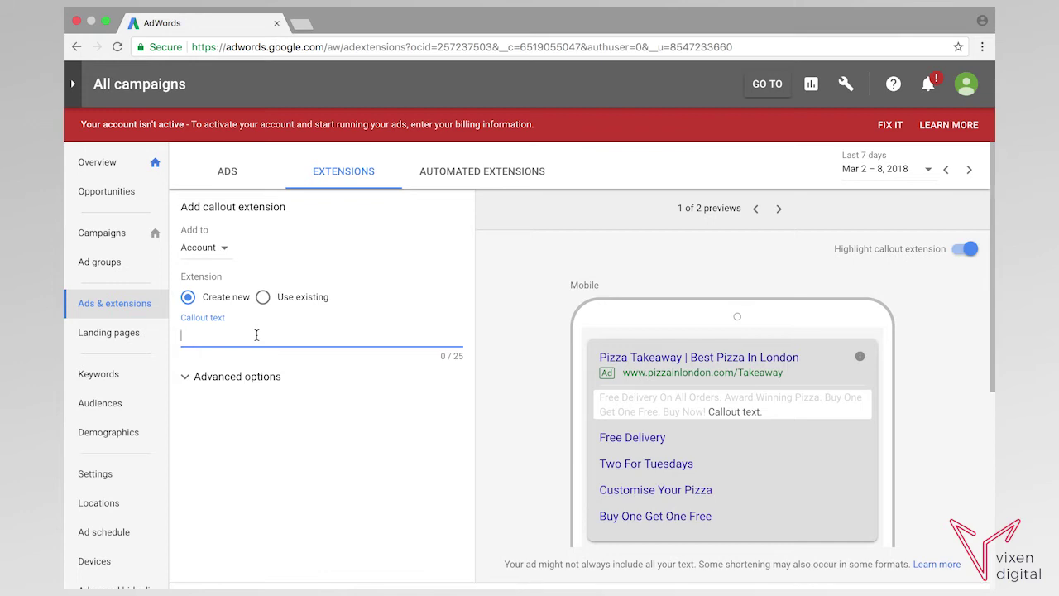
type("Free Delivery")
scroll(287, 402, "down", 3)
left_click(217, 362)
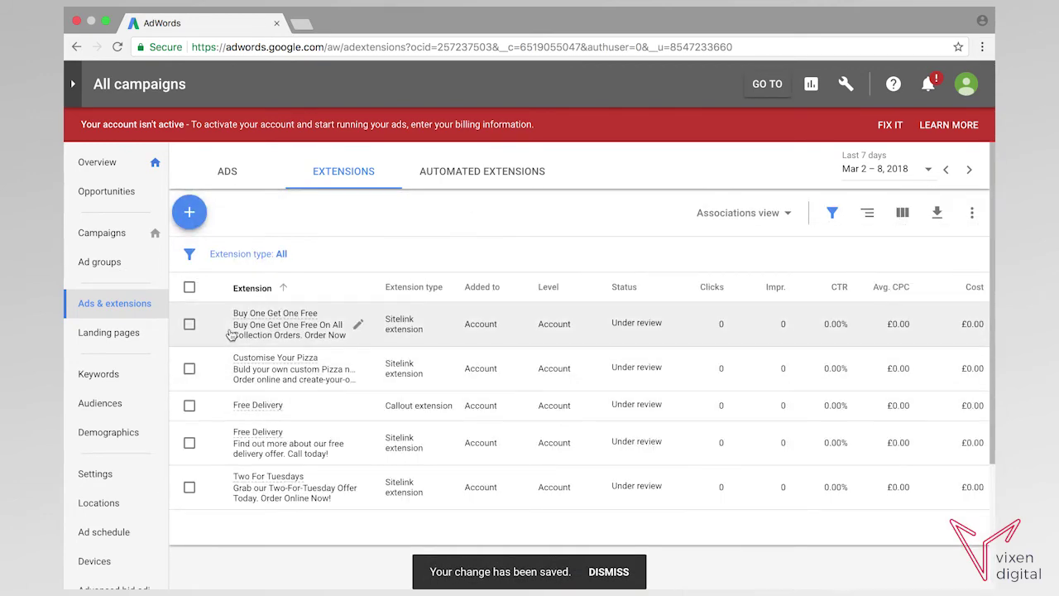
left_click(190, 213)
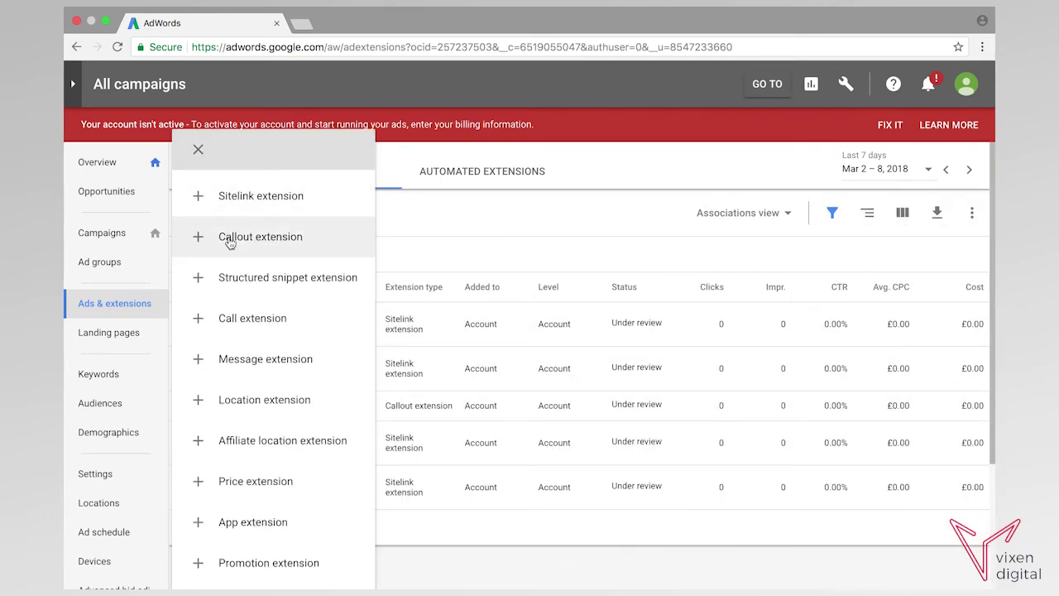
- Begin another callout, typing 'Two' and 'Award Winning Pizza' as callout text
left_click(258, 237)
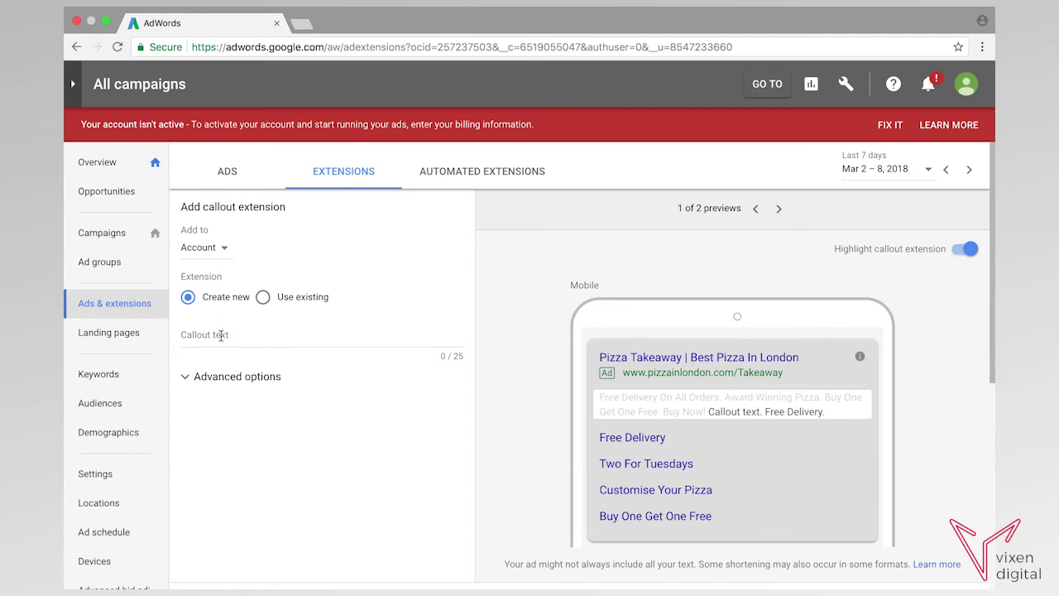
left_click(220, 335)
type("Two")
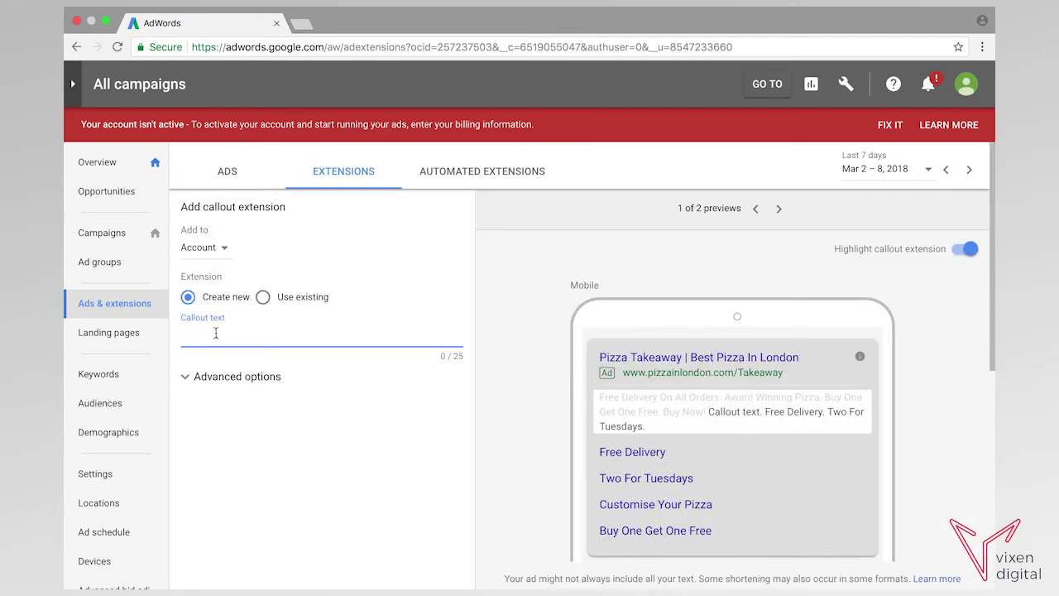
type("Award")
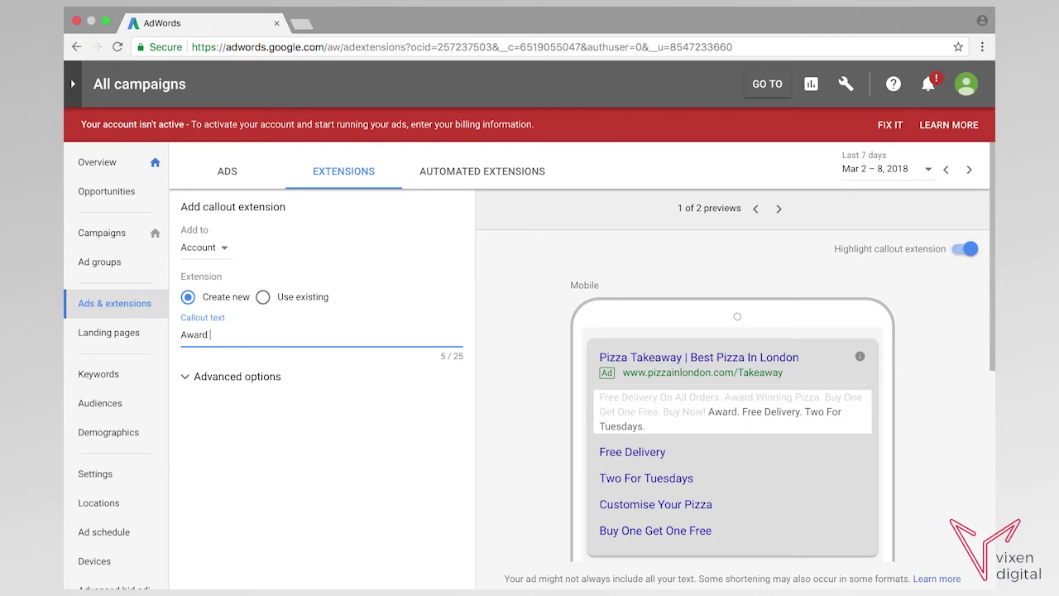
type(" Winning Pizz")
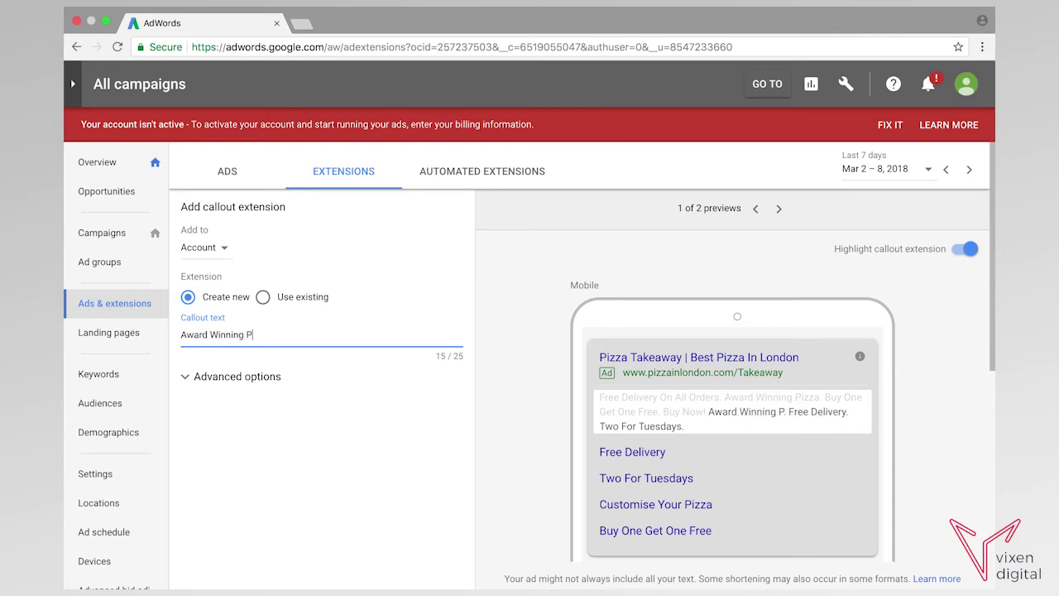
type("a")
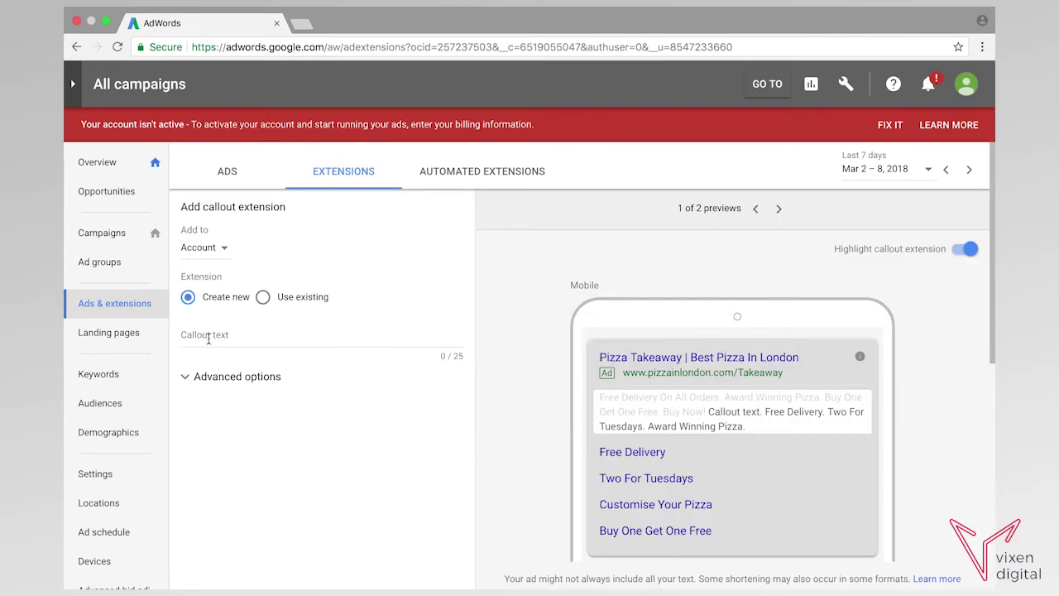
- Enter and save the callout 'Vegetarian & Vegan Pizzas', fixing the typos
left_click(207, 335)
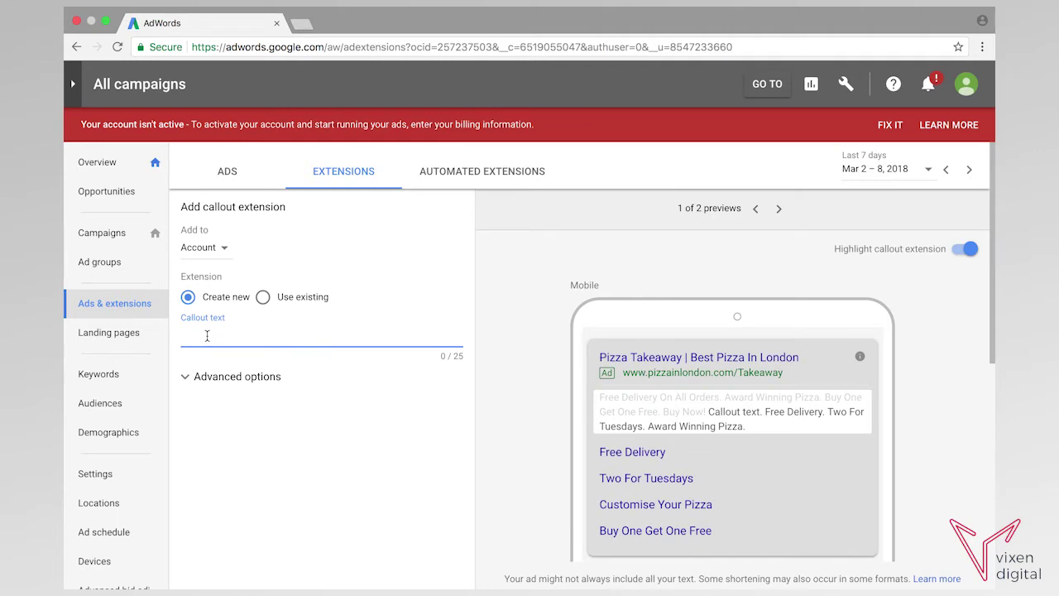
type("V")
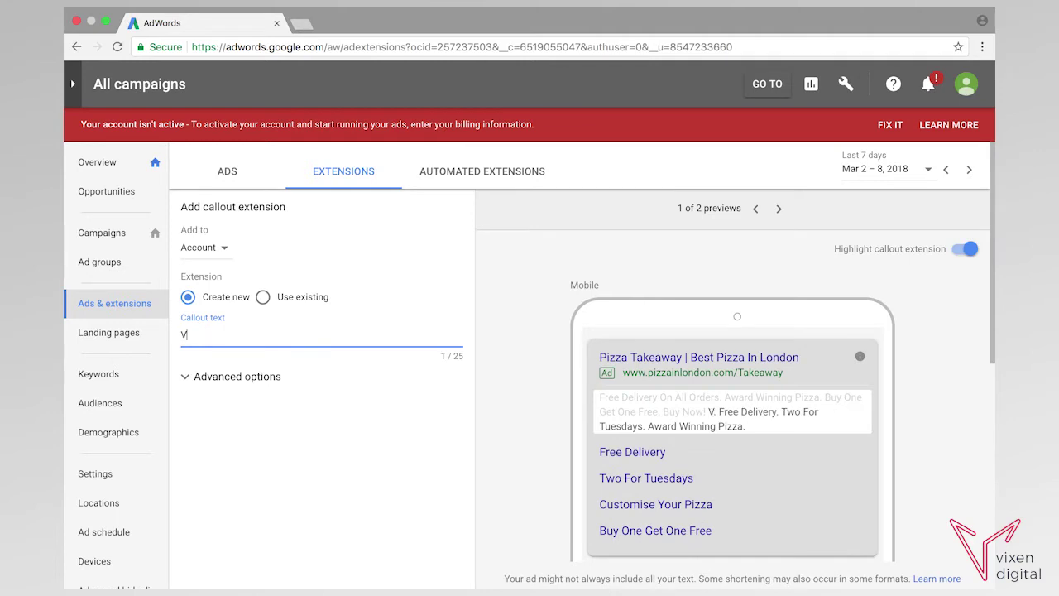
type("egetarians")
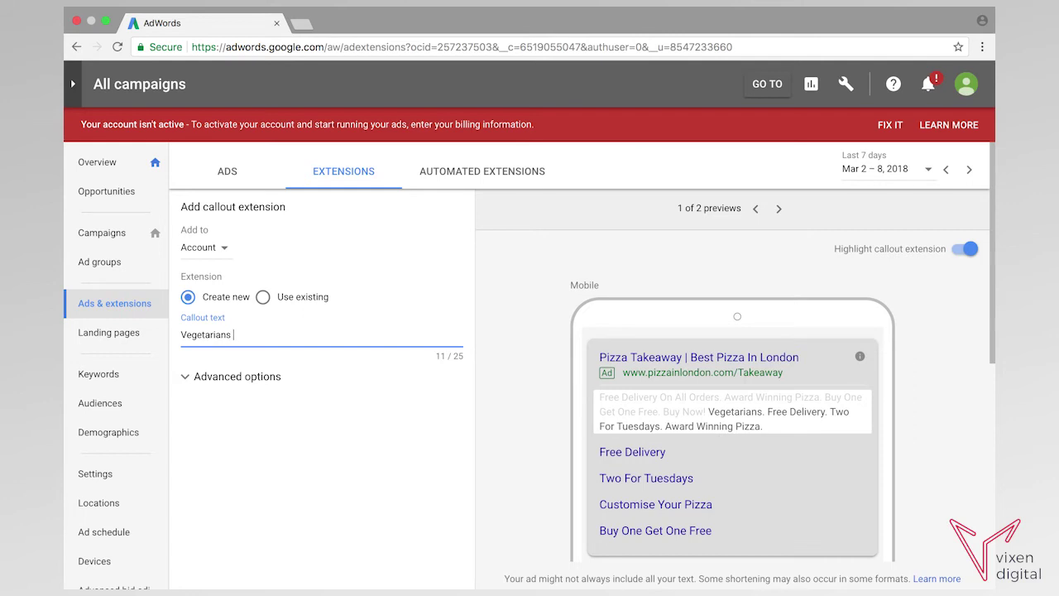
key("BackSpace")
type("&Vegan")
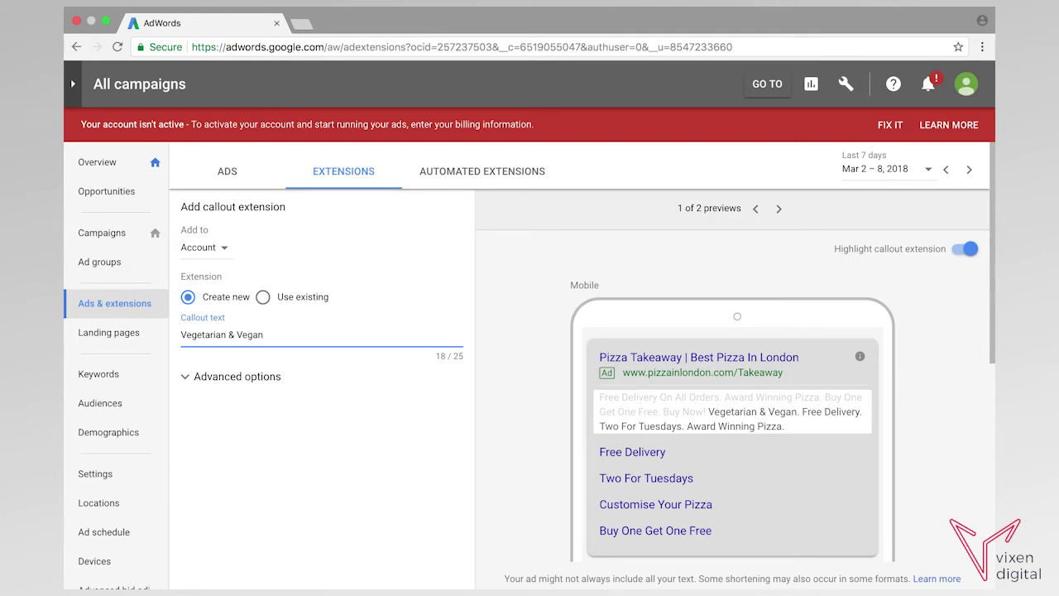
type(" P")
key("BackSpace")
key("BackSpace")
type("Pizzas")
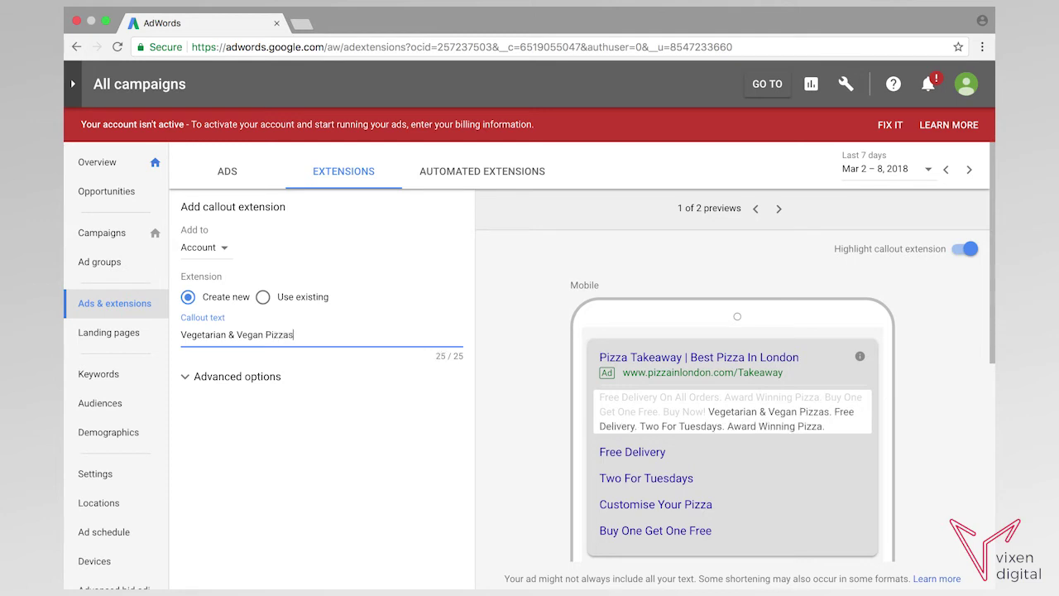
scroll(254, 409, "down", 1)
left_click(199, 554)
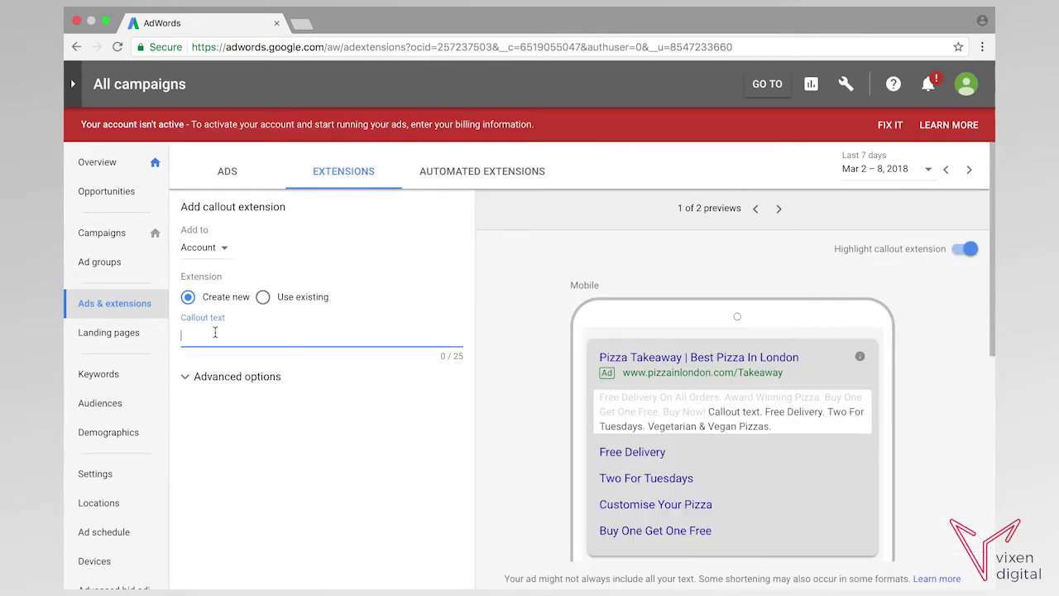
- Add and save the callout 'Real Italian Ingredients'
type("Real")
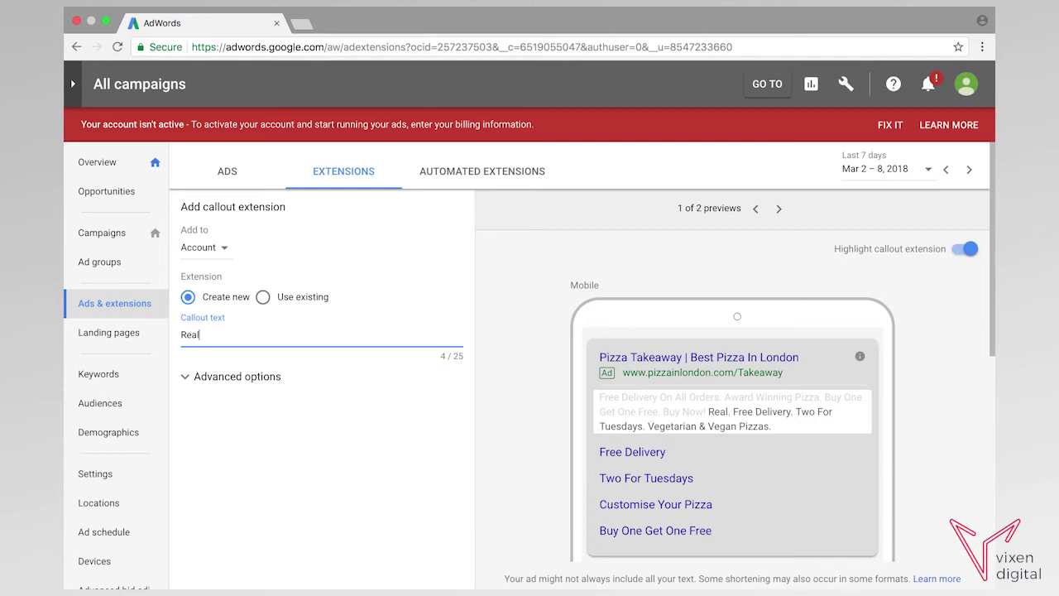
type(" Italian ")
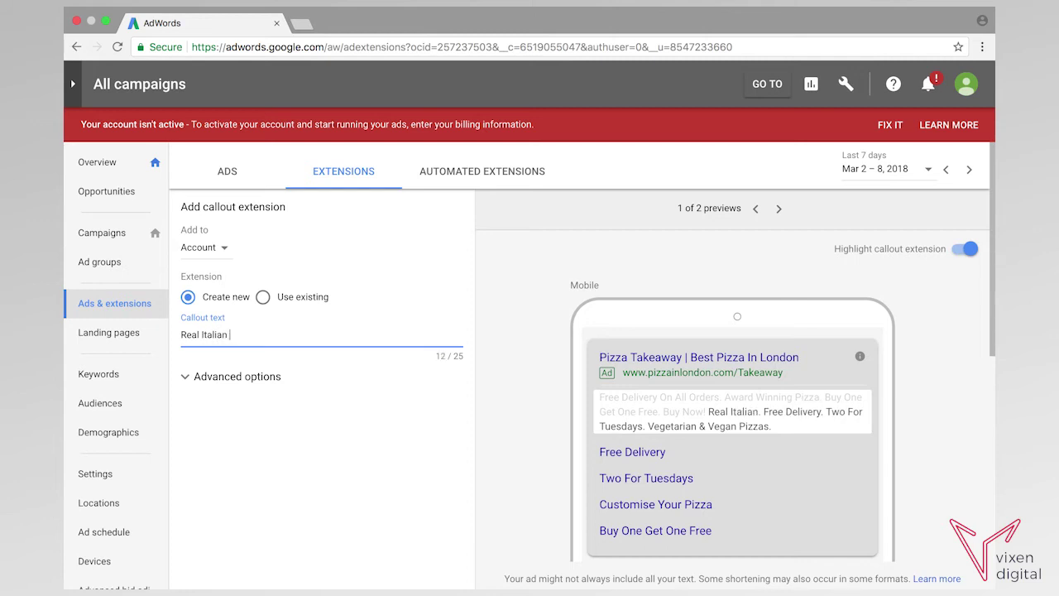
type("Ingredients")
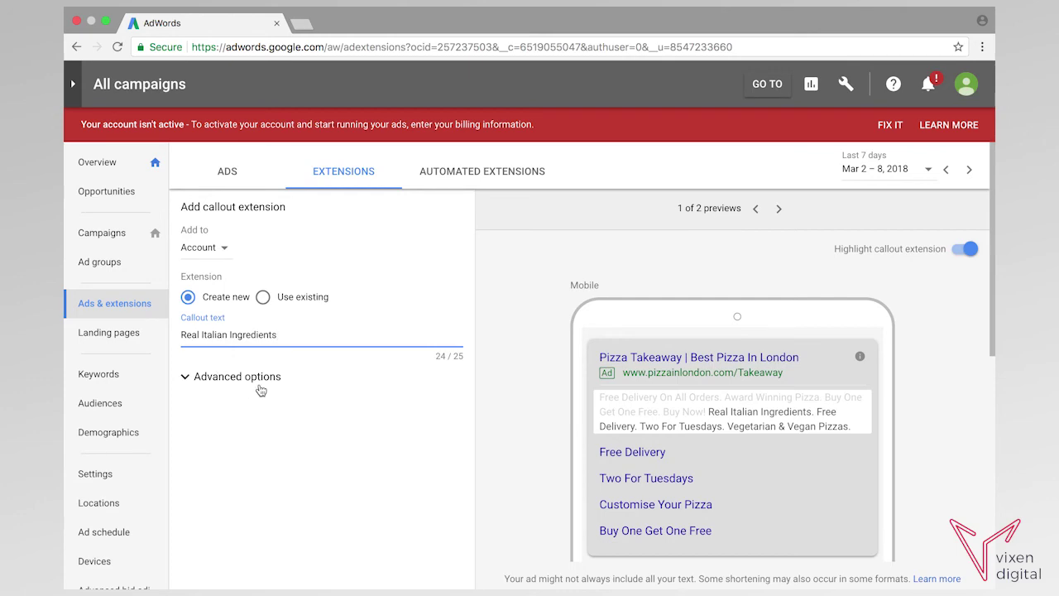
scroll(253, 385, "down", 2)
left_click(223, 506)
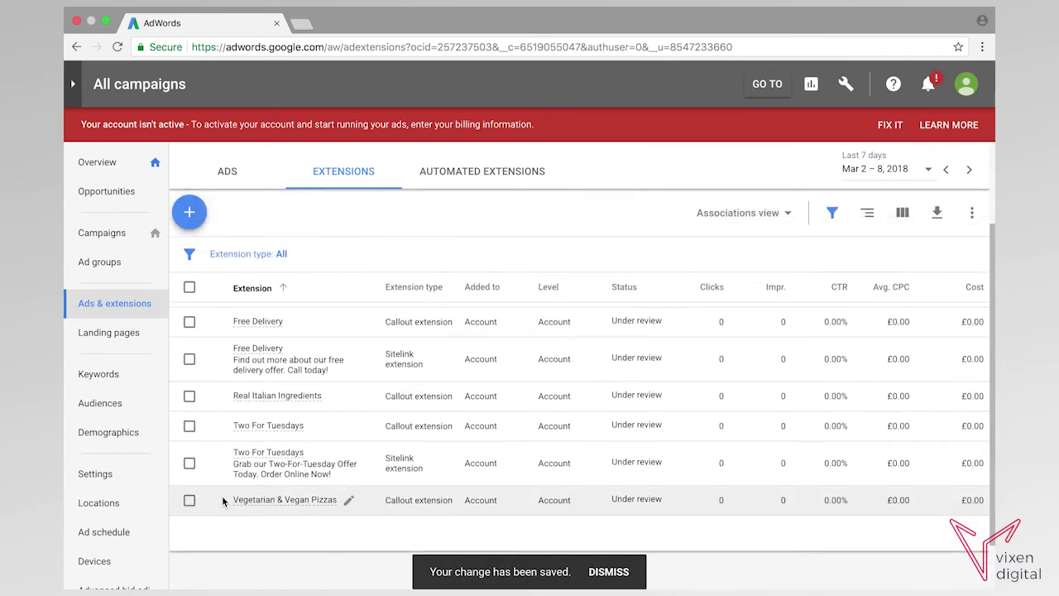
scroll(360, 422, "down", 2)
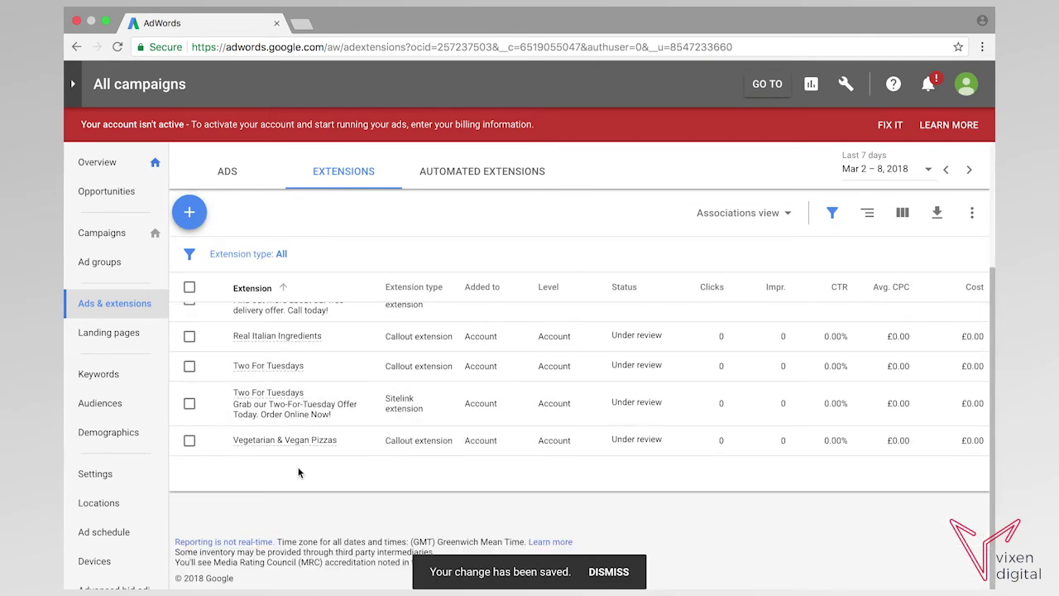
left_click(349, 443)
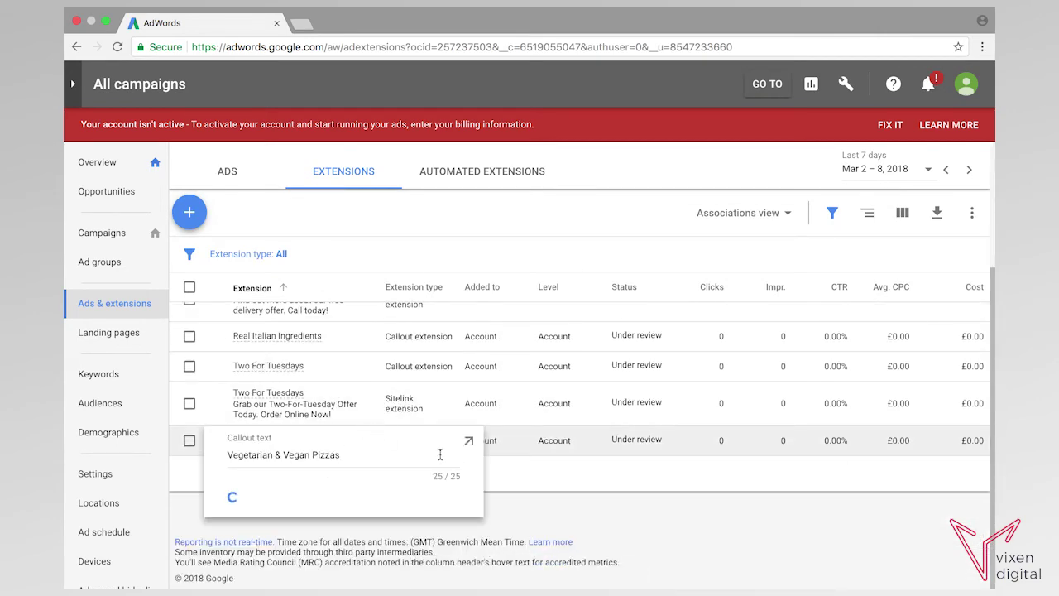
left_click(468, 441)
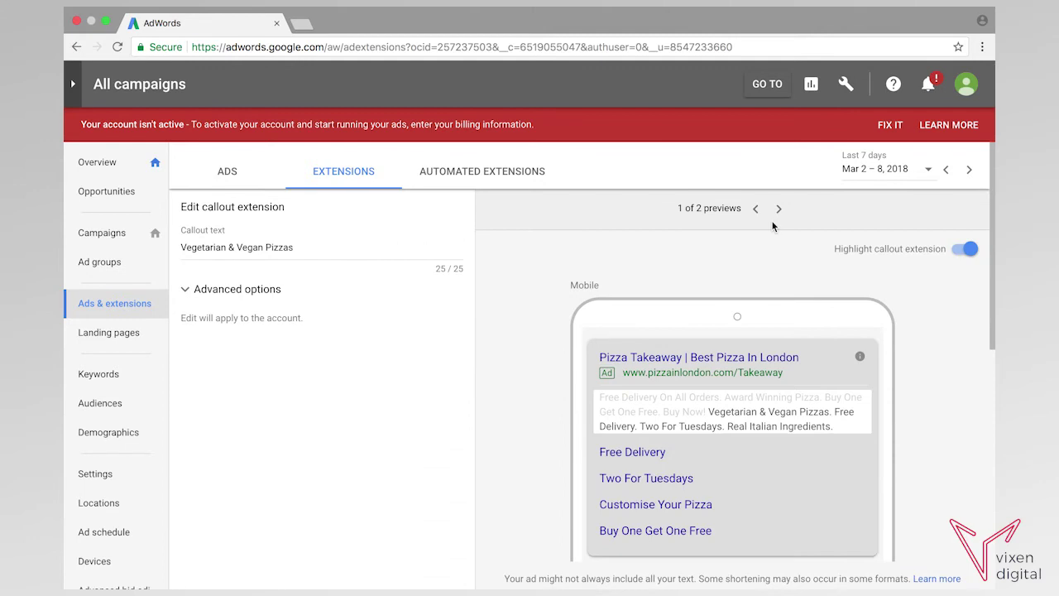
left_click(778, 209)
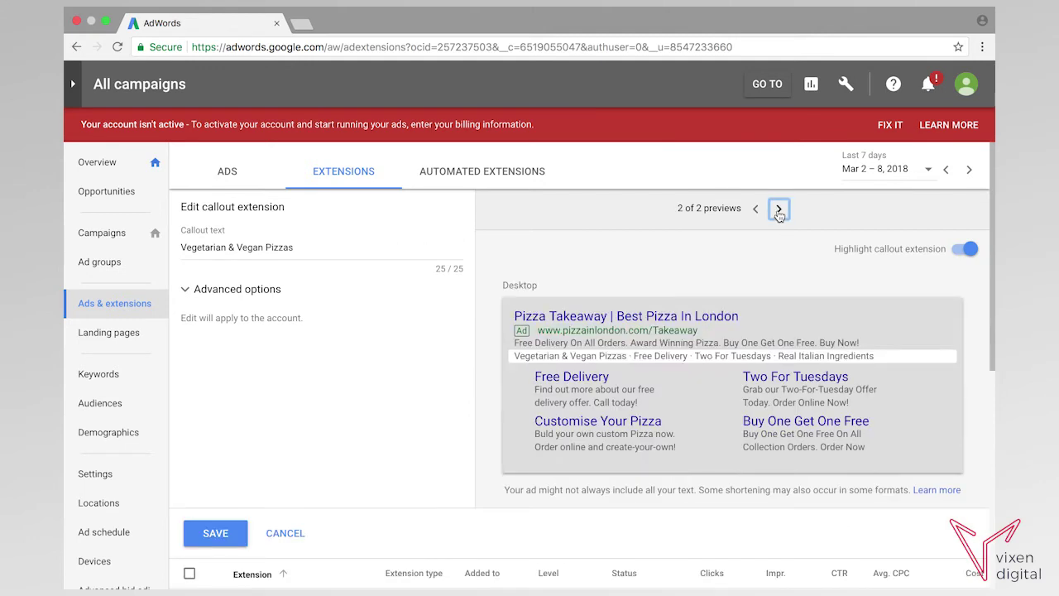
left_click(965, 249)
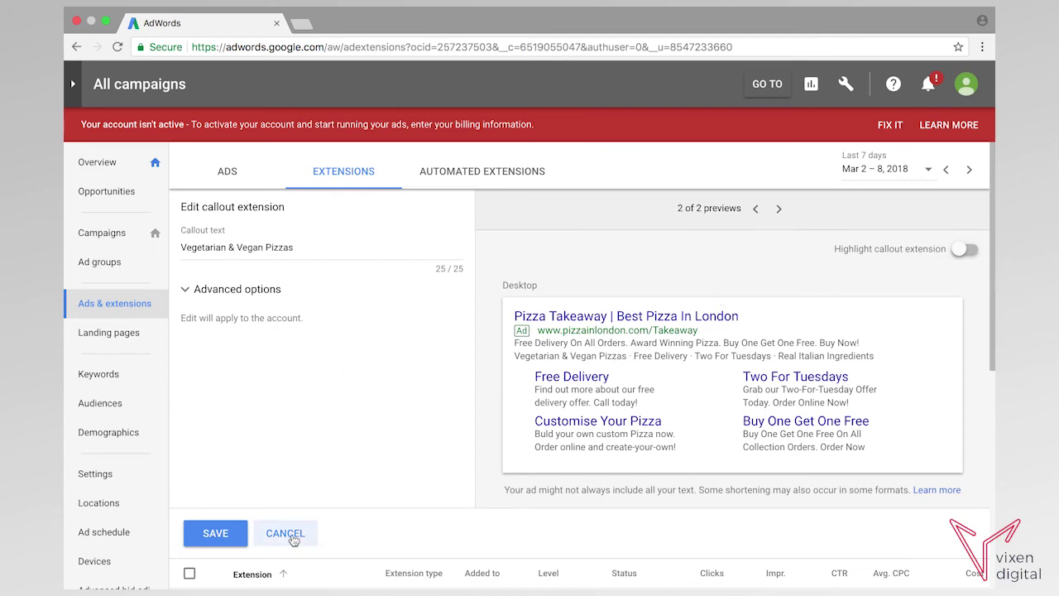
left_click(287, 534)
- Choose Structured snippet extension, keep it at Account level, and pick the Types header
left_click(187, 217)
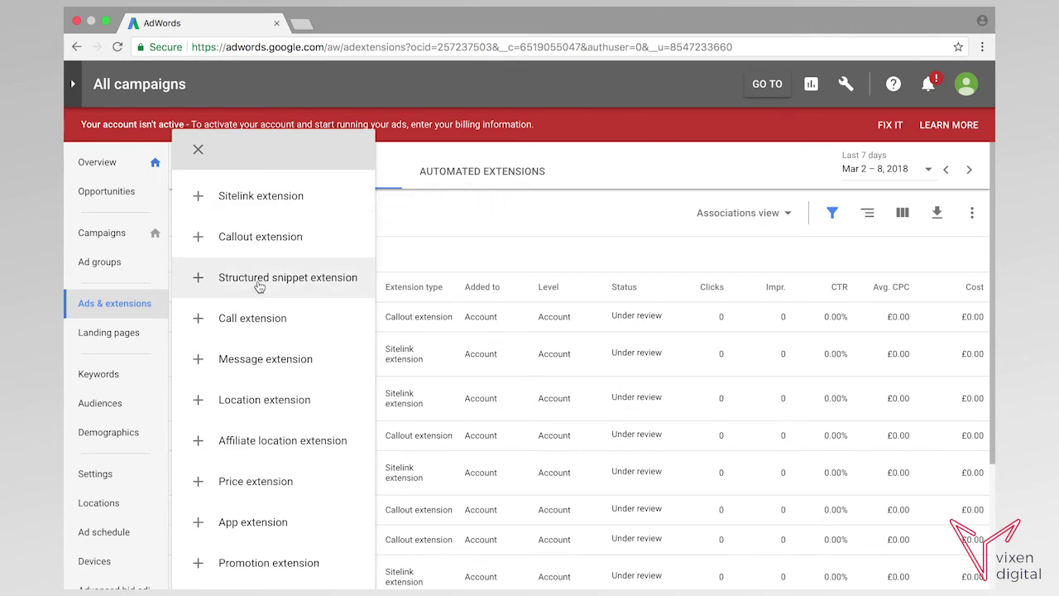
left_click(264, 280)
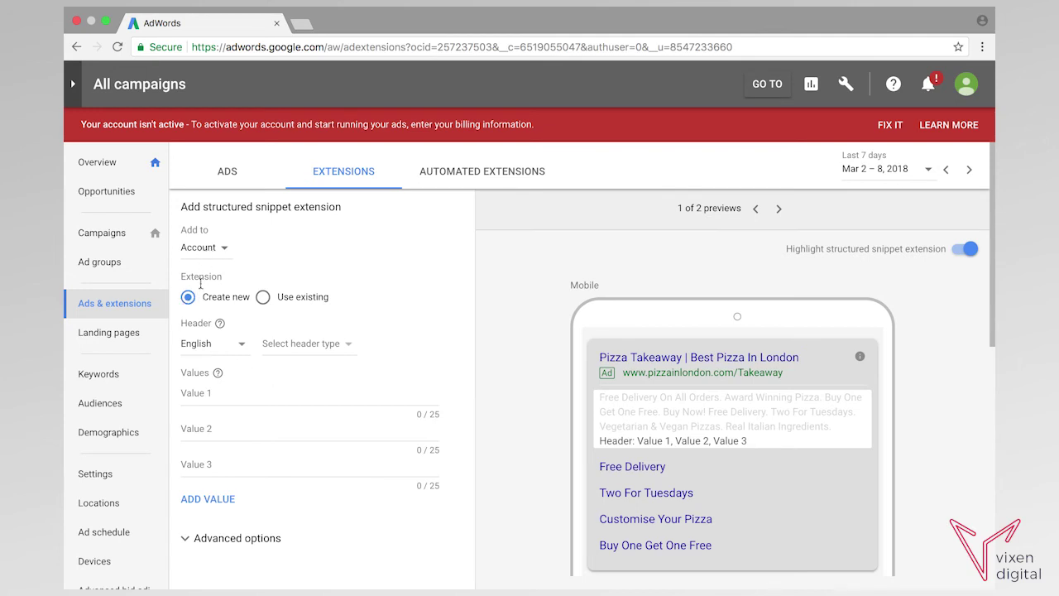
left_click(211, 253)
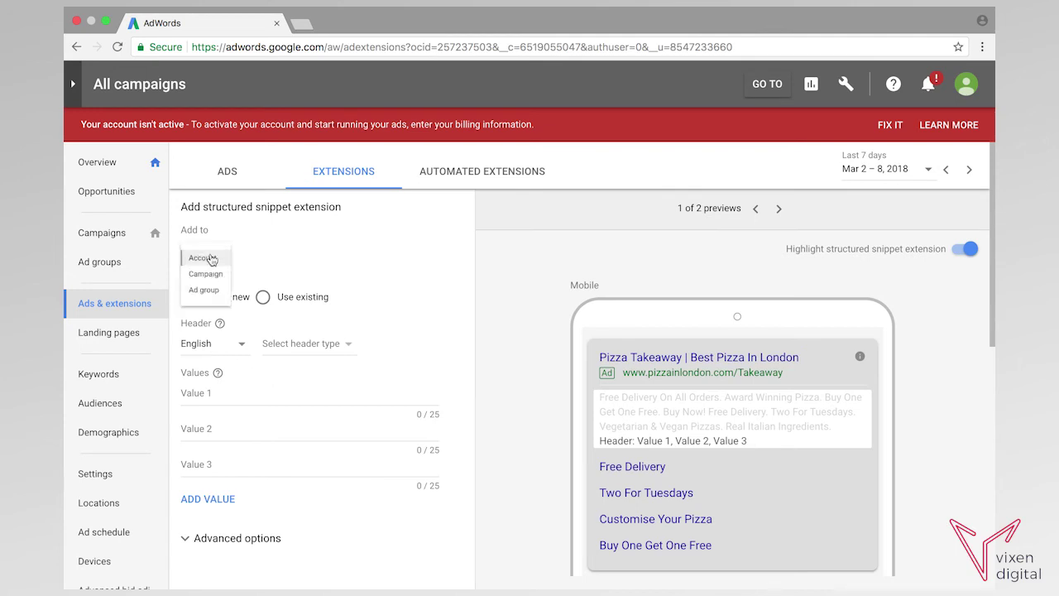
left_click(298, 261)
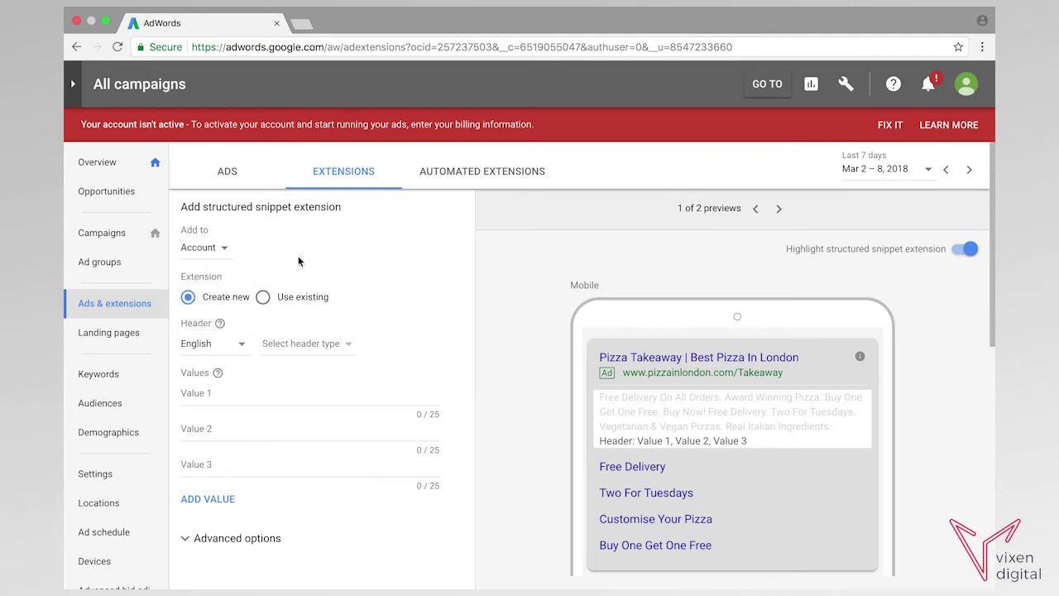
left_click(305, 345)
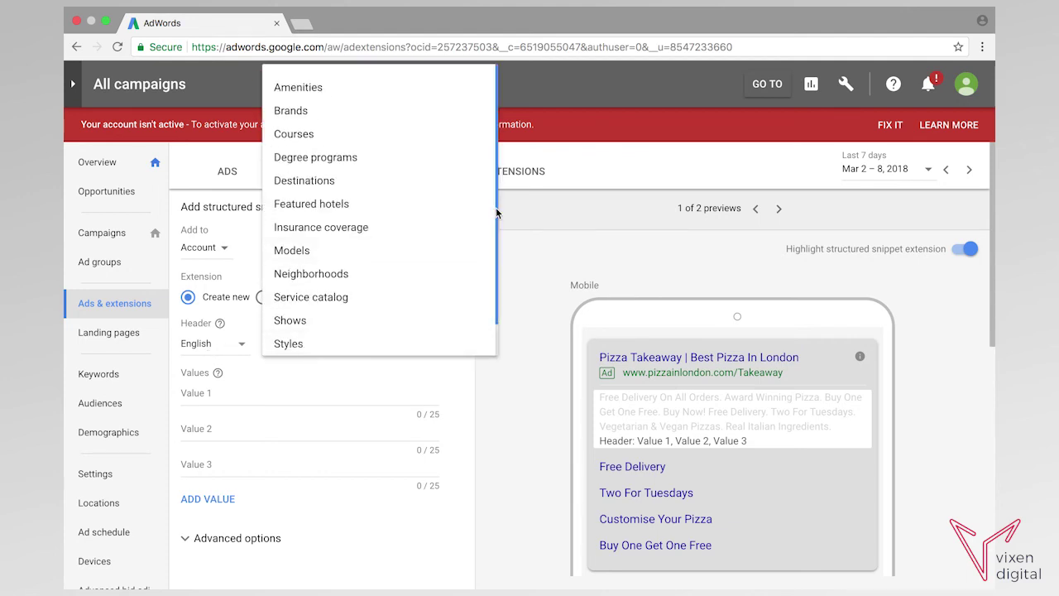
scroll(490, 248, "down", 1)
scroll(483, 207, "up", 1)
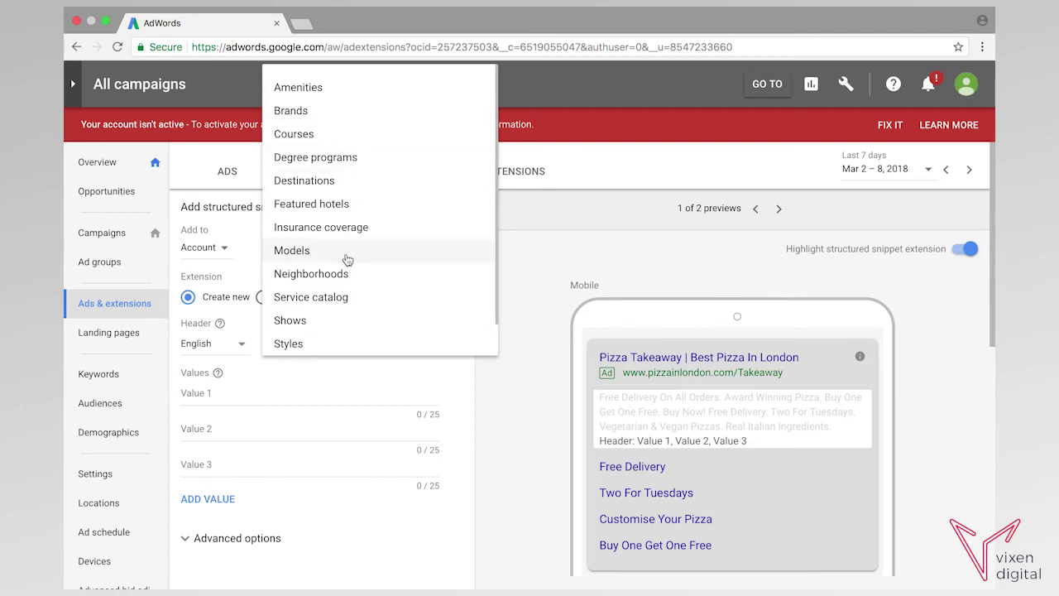
scroll(369, 279, "down", 1)
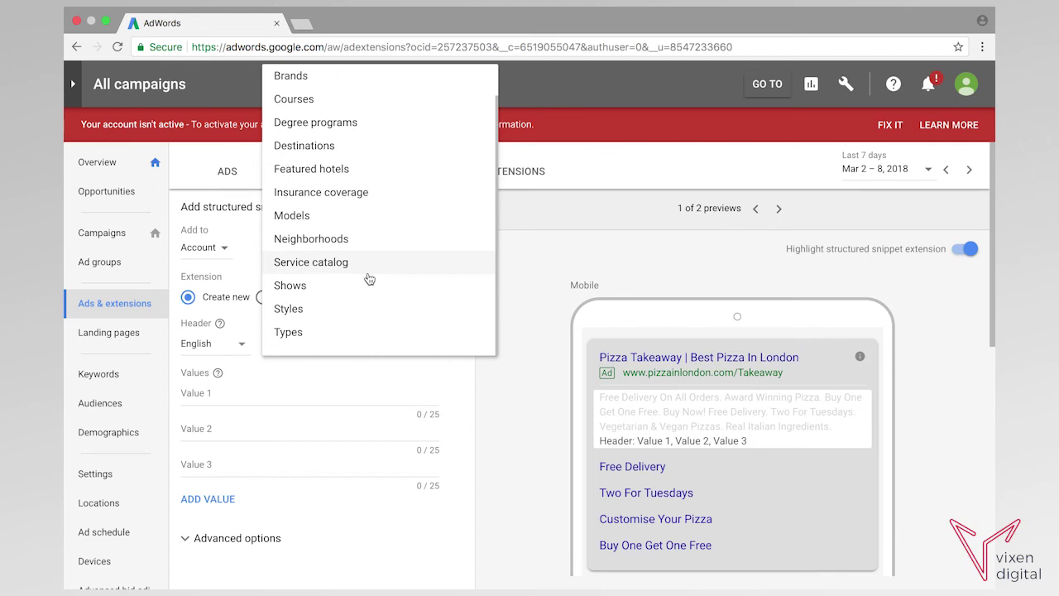
scroll(368, 279, "up", 1)
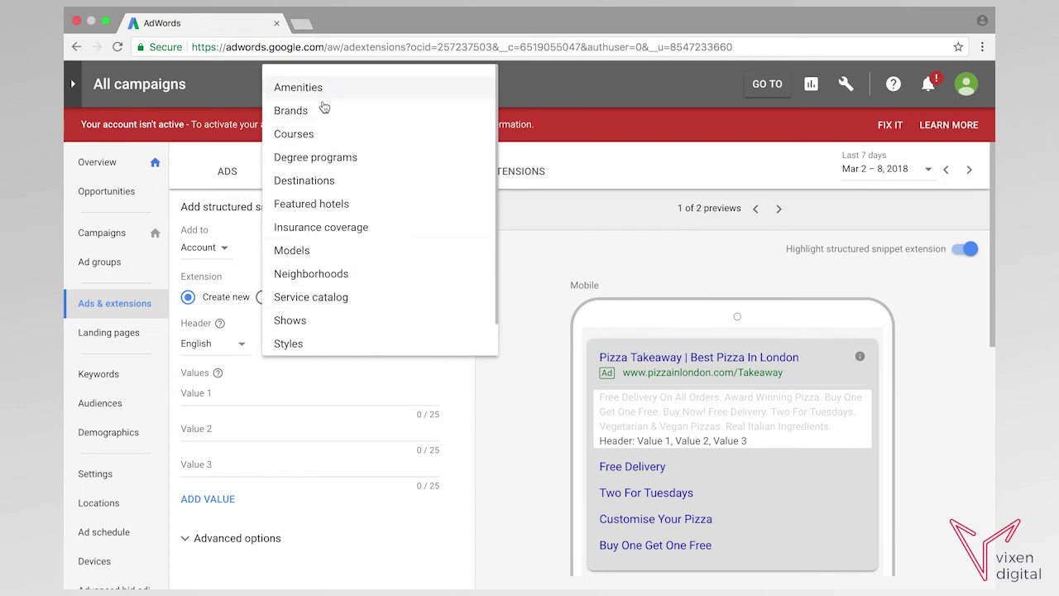
scroll(333, 279, "down", 1)
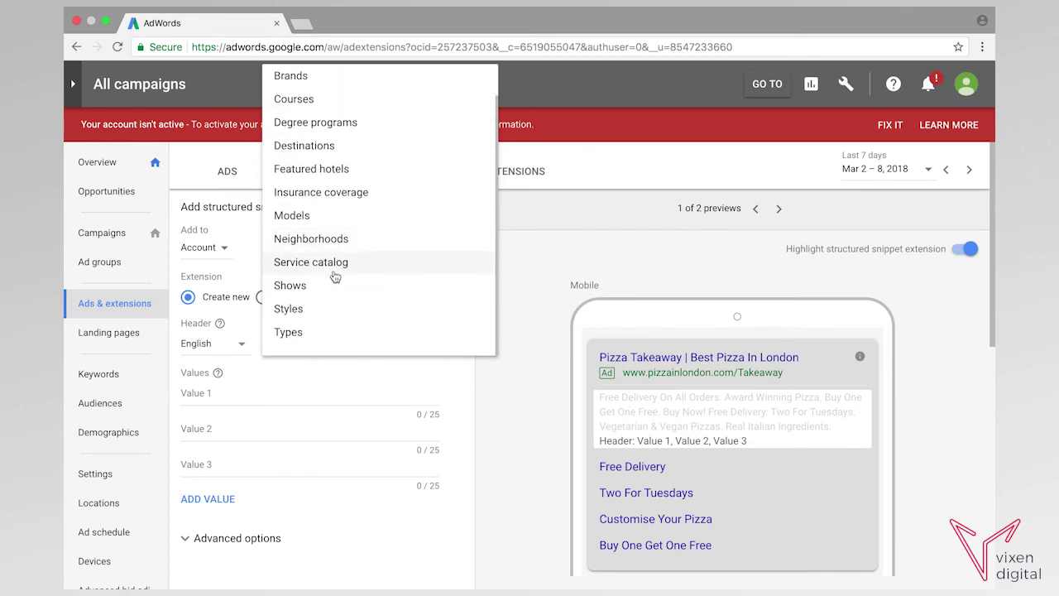
left_click(297, 334)
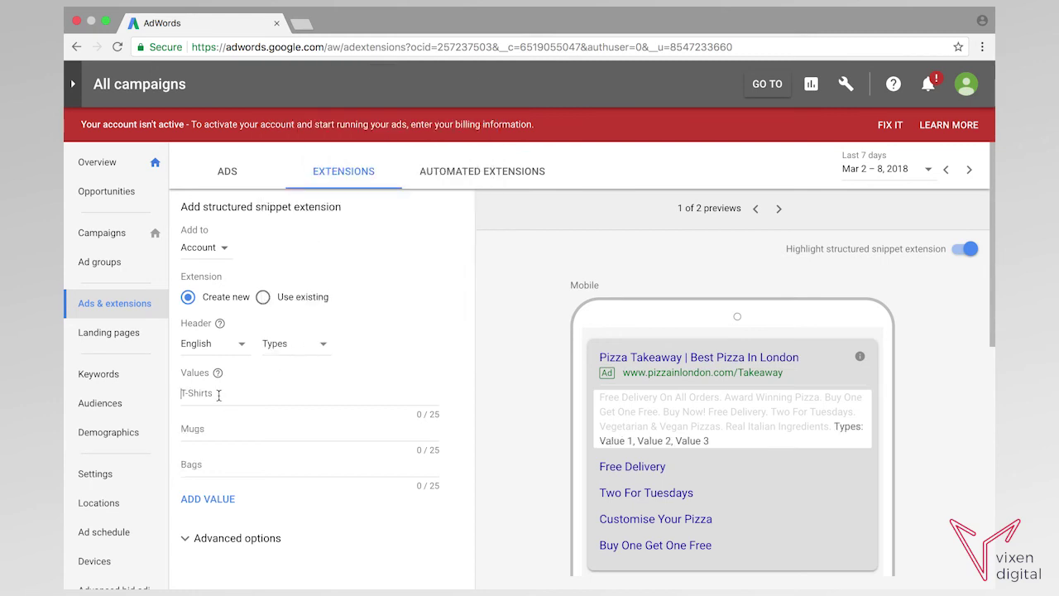
- Enter snippet values Cheese & Tomato, Meat Feast, Four Cheese and Mushroom, then save
left_click(185, 395)
type("Cheese")
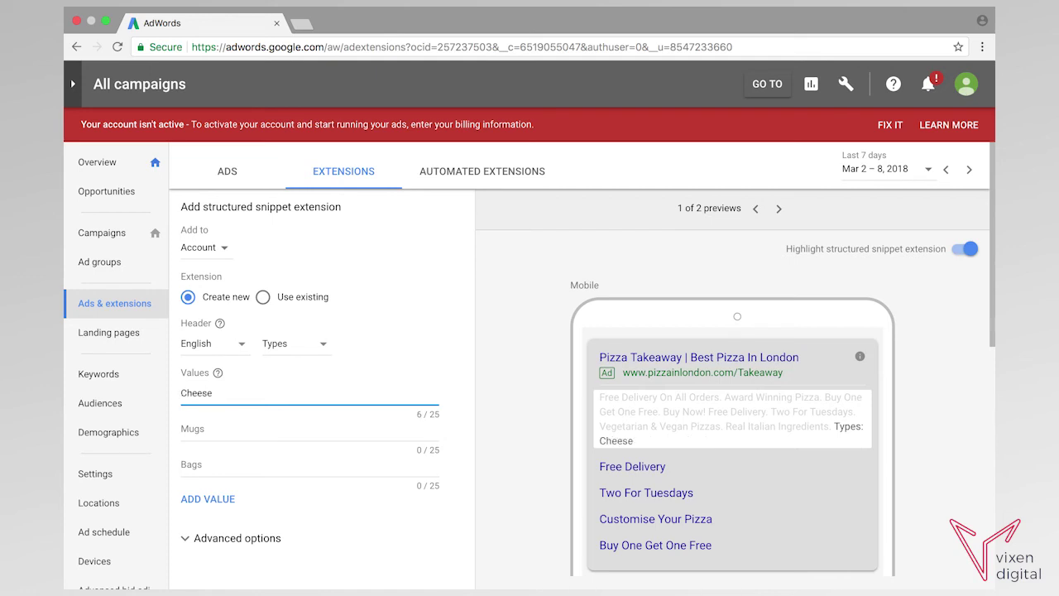
type(" & Tomato")
left_click(197, 427)
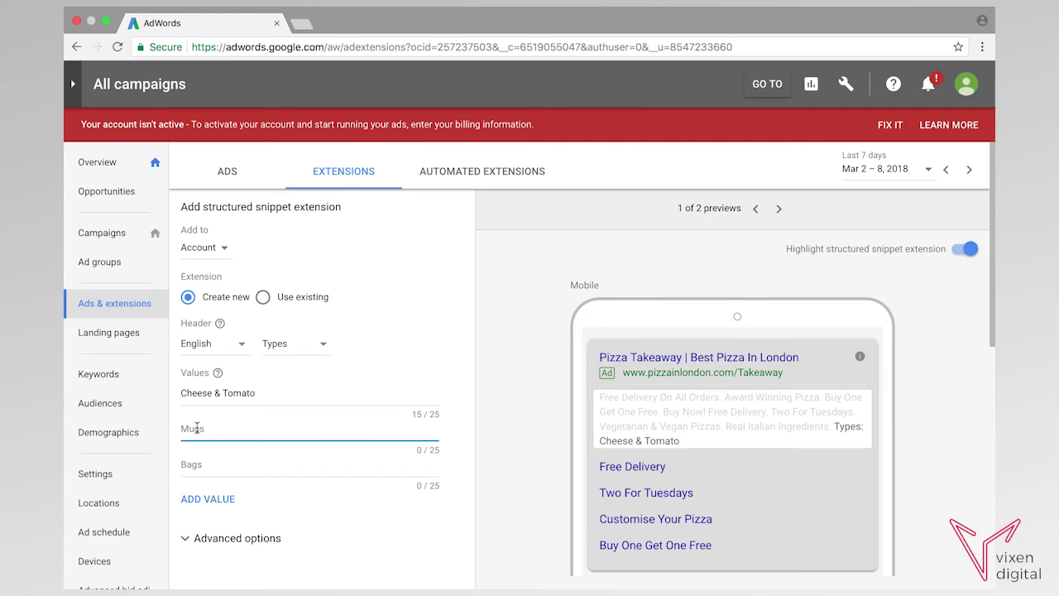
type("MEat Feast")
double_click(190, 428)
type("Meat")
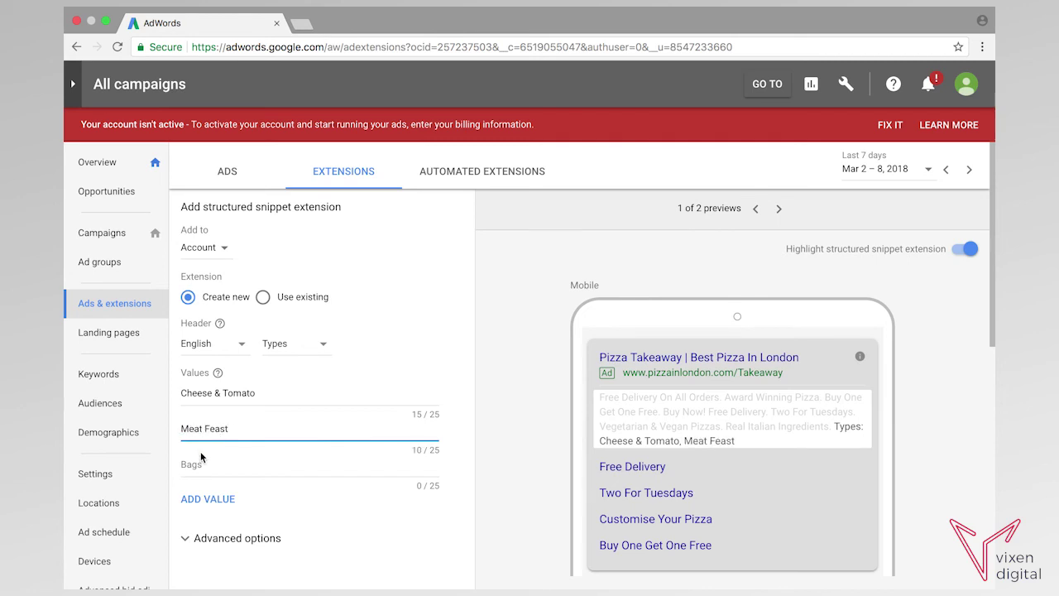
left_click(201, 463)
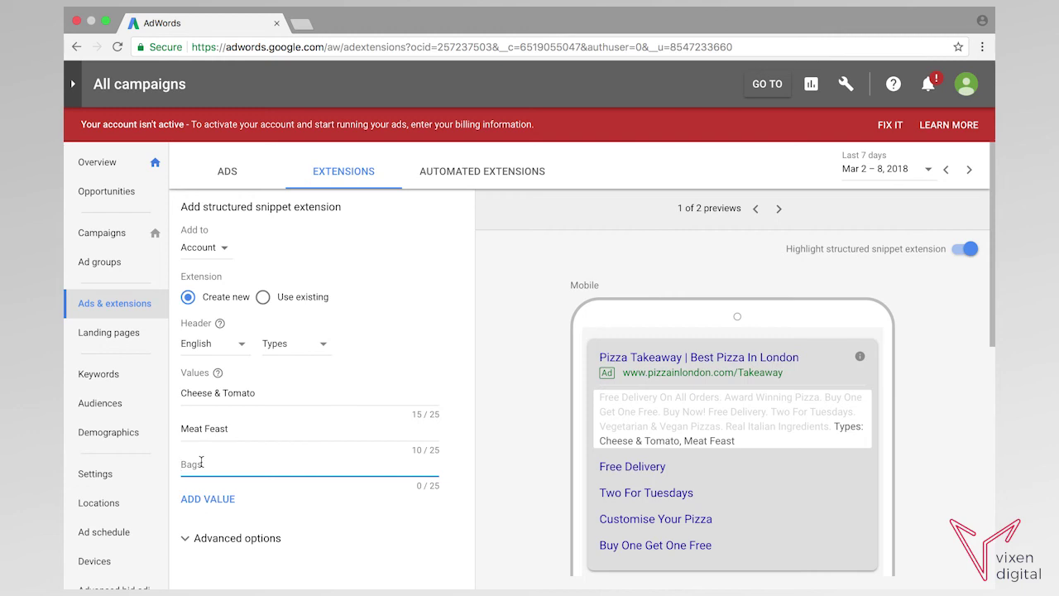
type("Four Cheese")
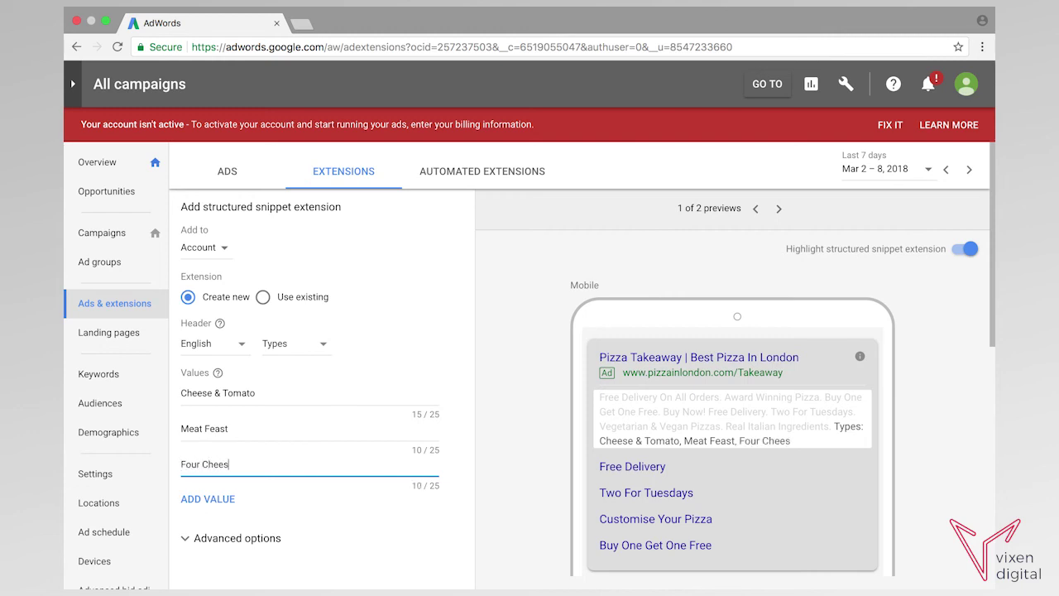
left_click(207, 499)
type("Mu")
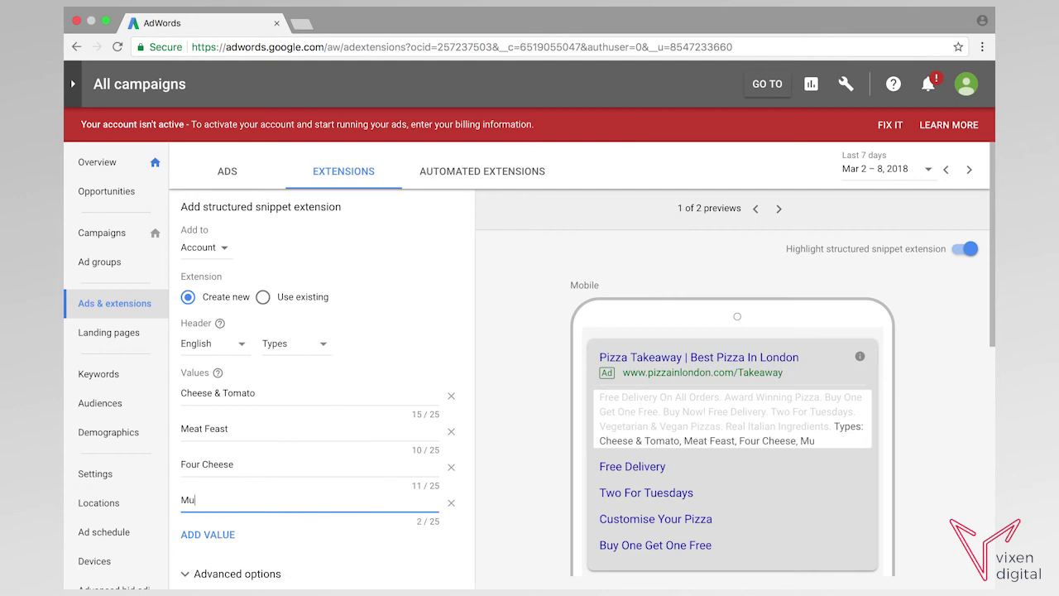
type("shroom")
scroll(286, 500, "down", 3)
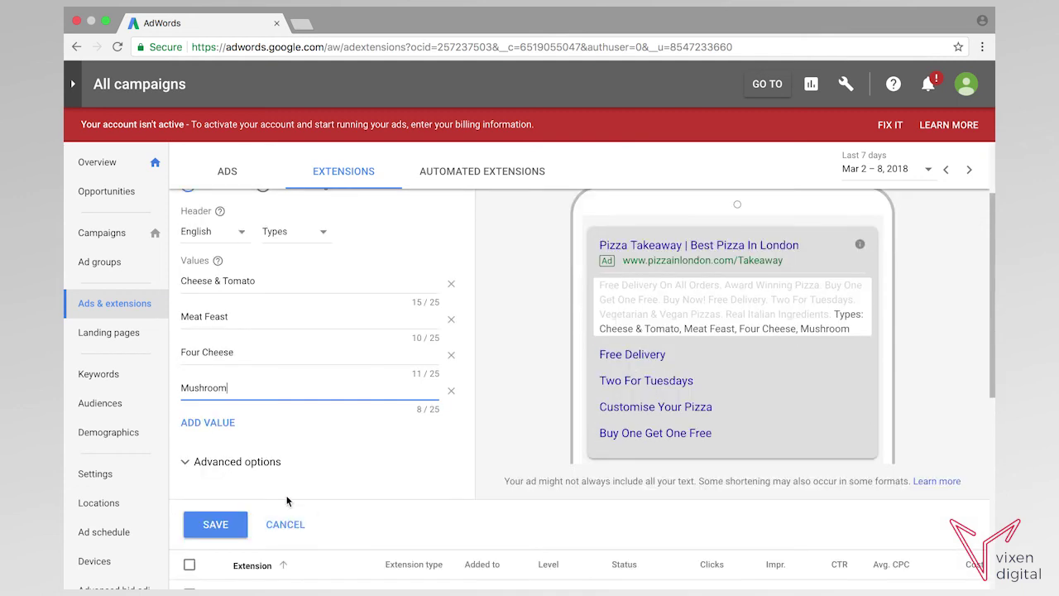
left_click(213, 527)
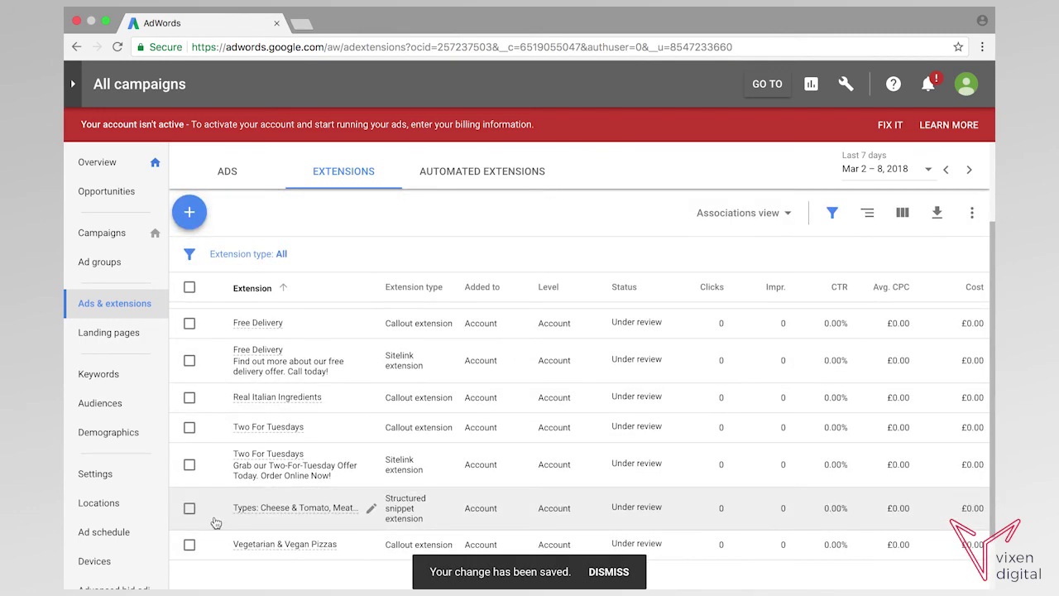
- Review the Buy One Get One Free sitelink in its expanded editor and desktop preview, then cancel without changes
scroll(273, 416, "down", 1)
scroll(273, 410, "up", 3)
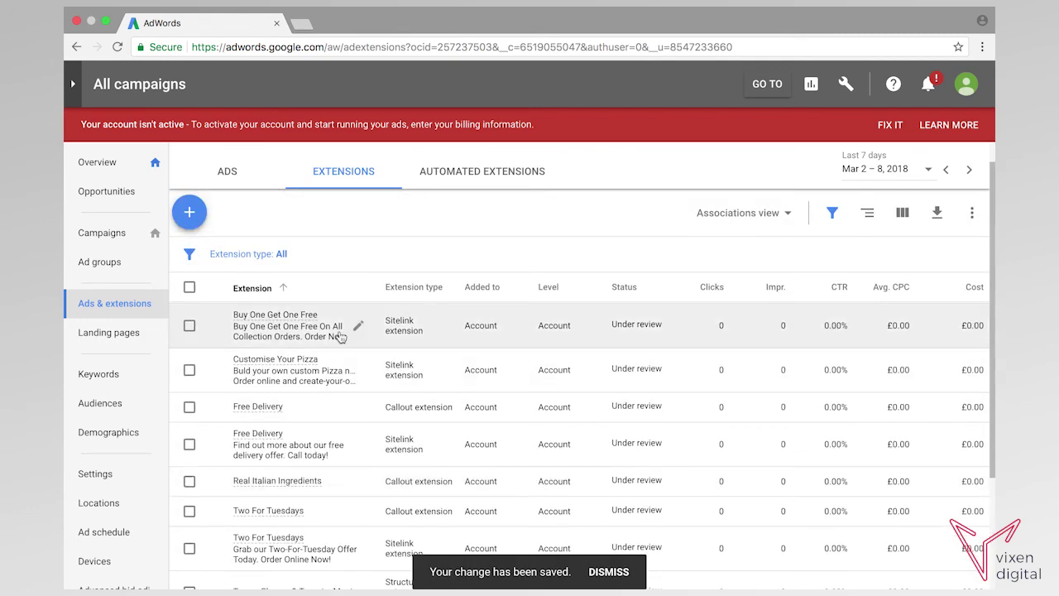
left_click(356, 325)
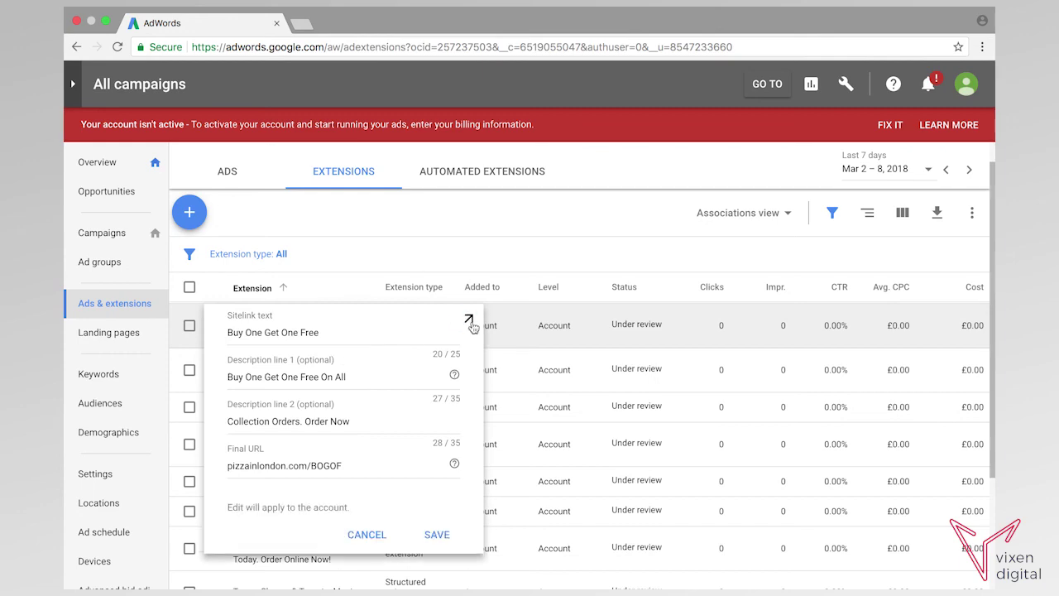
left_click(469, 322)
left_click(780, 210)
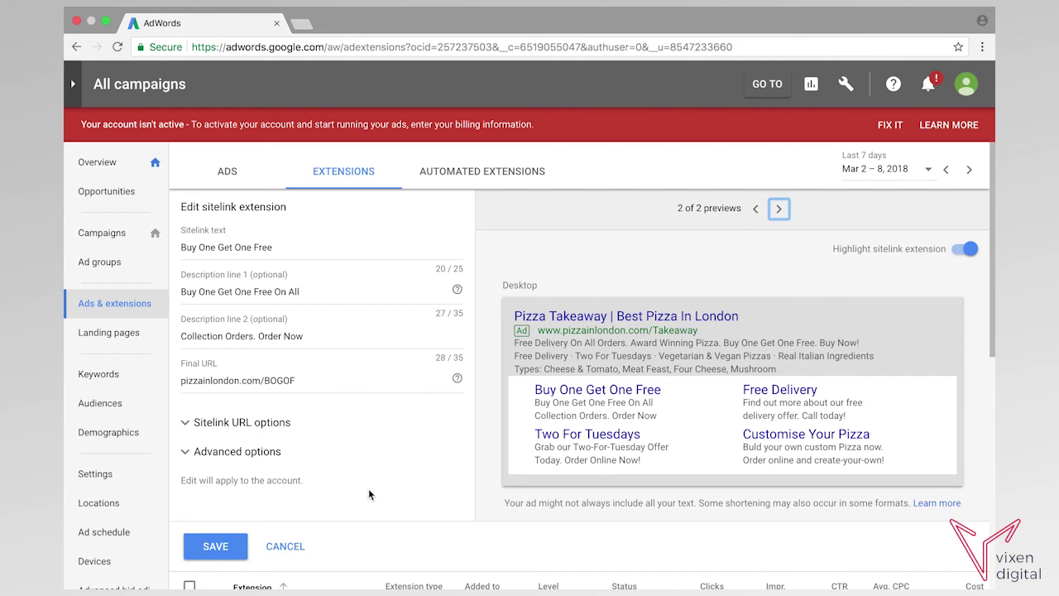
left_click(306, 546)
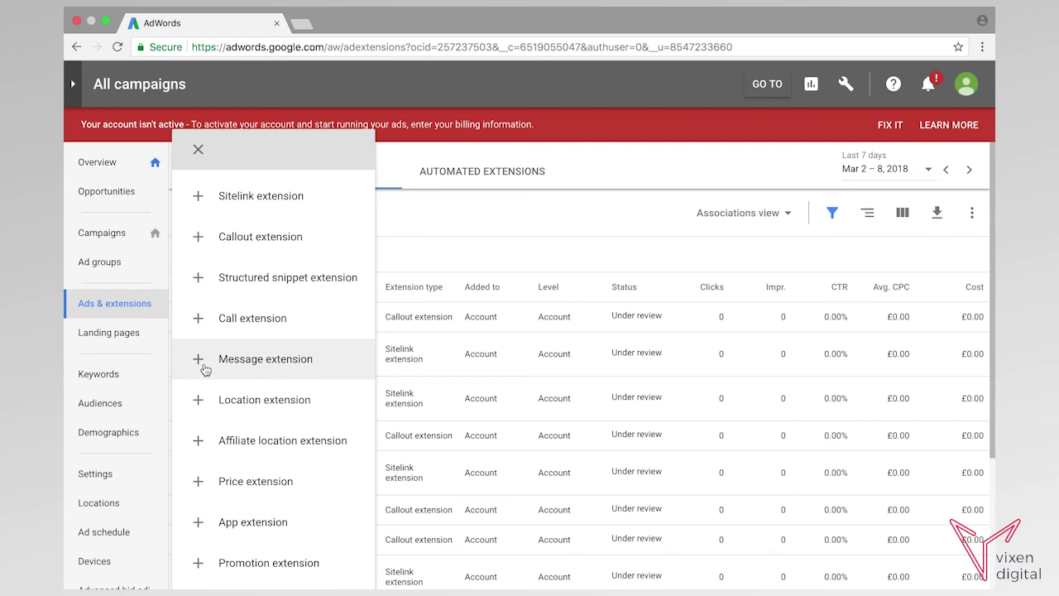
- Draft a call extension with country United Kingdom and the business phone number, and try saving it
left_click(276, 325)
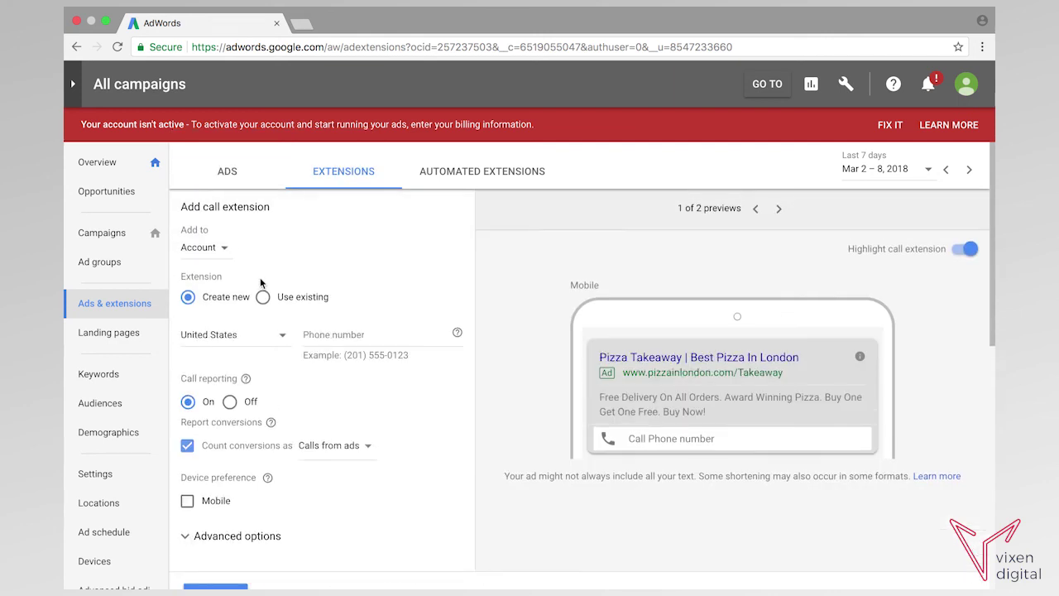
left_click(279, 338)
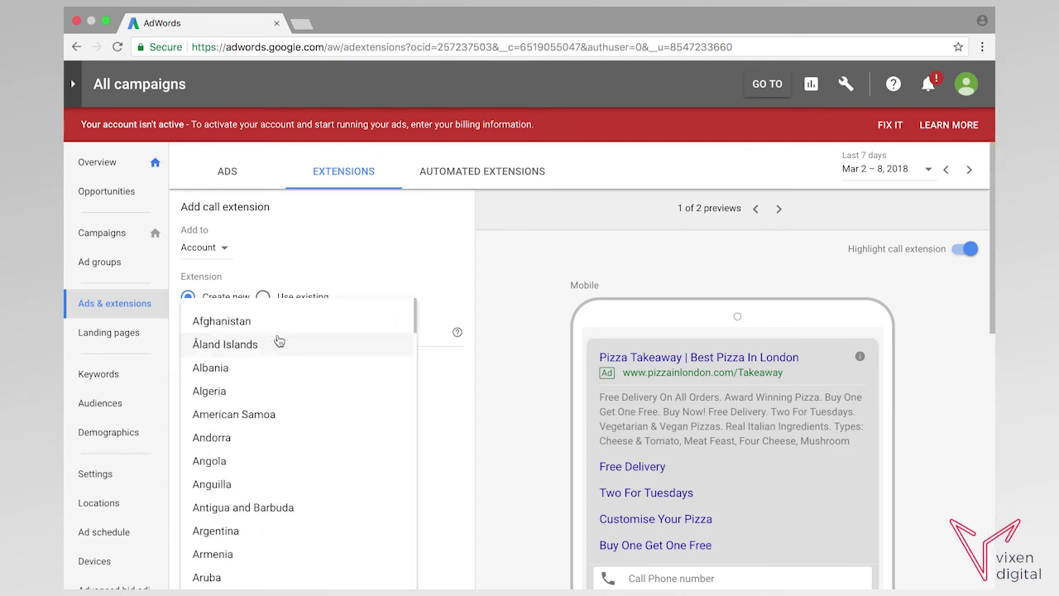
scroll(279, 345, "down", 20)
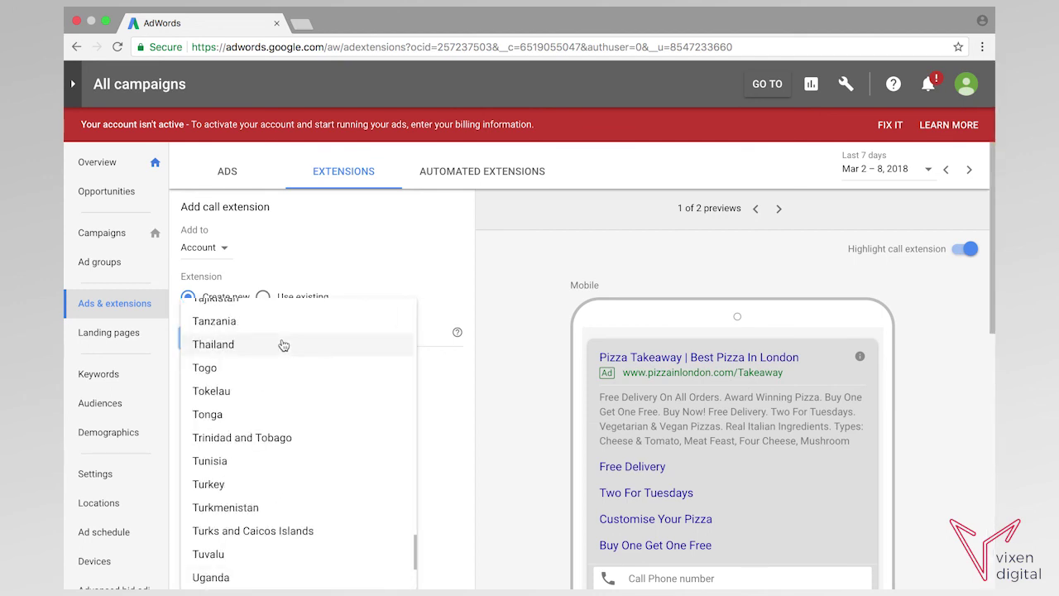
left_click(267, 536)
left_click(307, 333)
type("020")
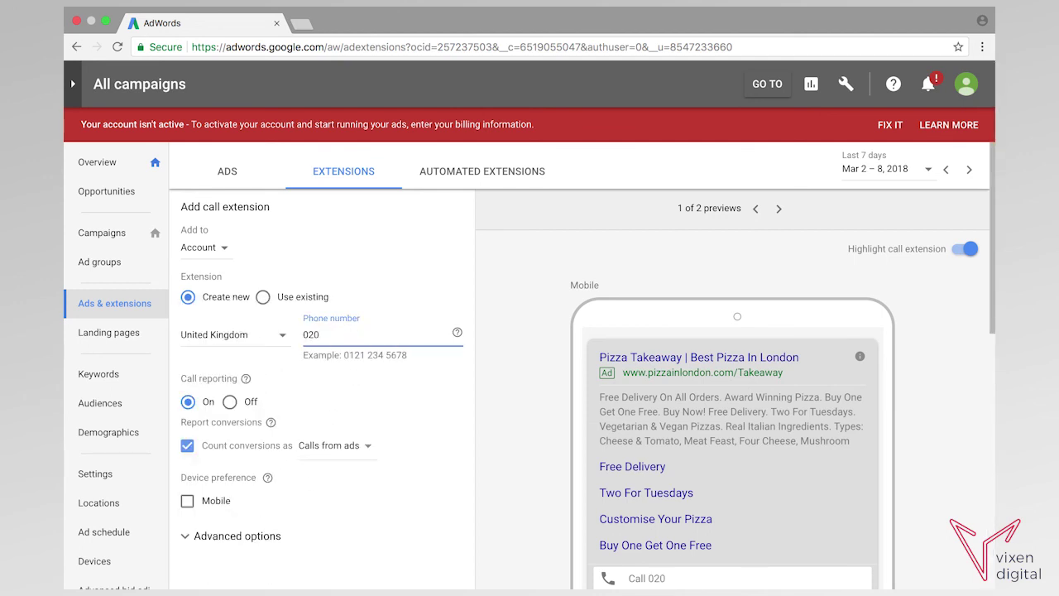
type("123123123")
scroll(438, 393, "down", 2)
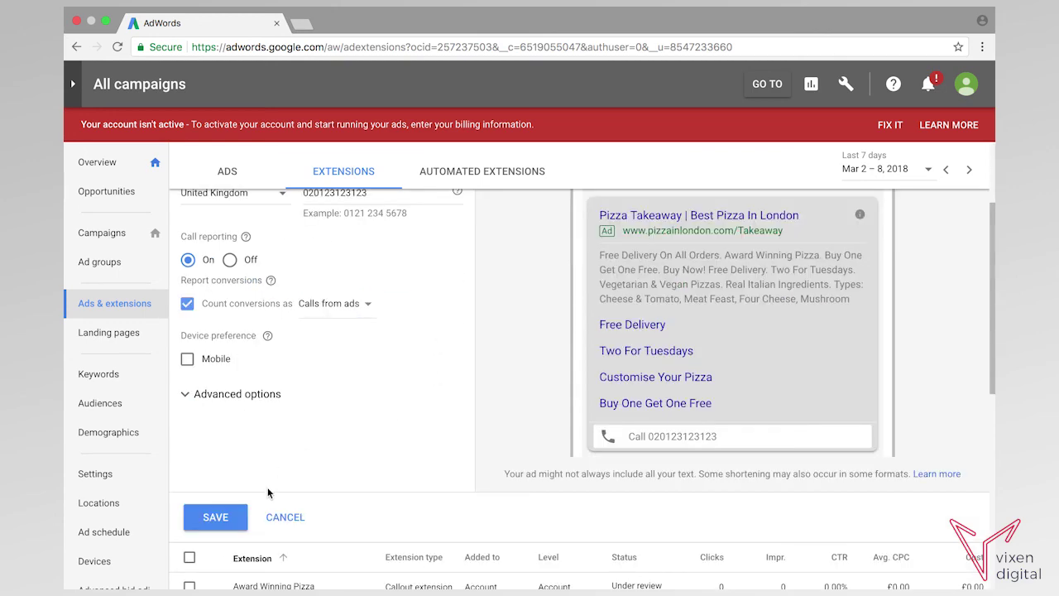
left_click(215, 517)
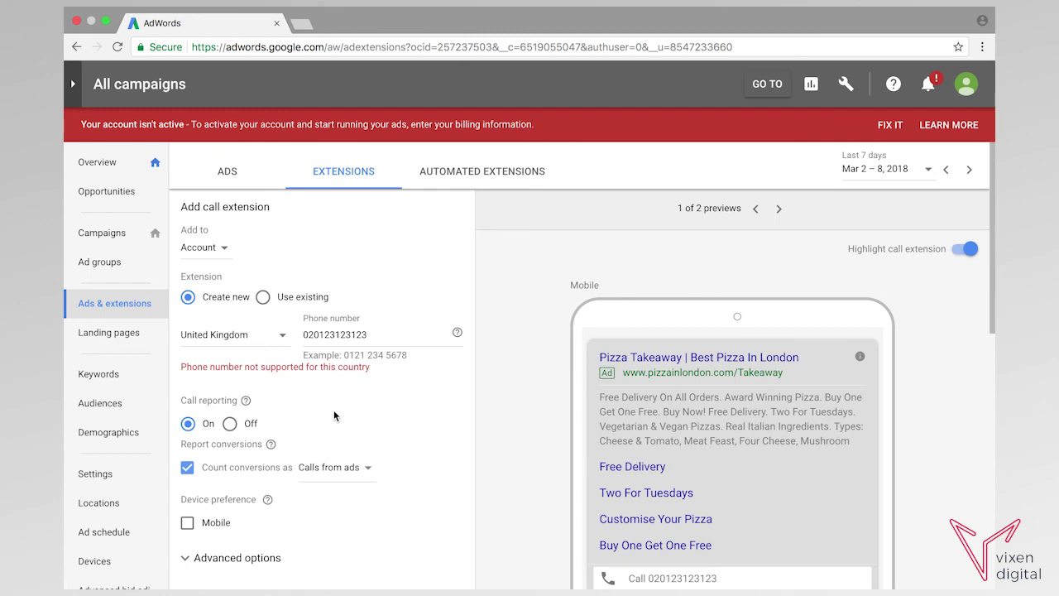
- Check the call extension in the desktop preview, then discard it and close the extension types list
scroll(310, 379, "down", 1)
left_click(778, 206)
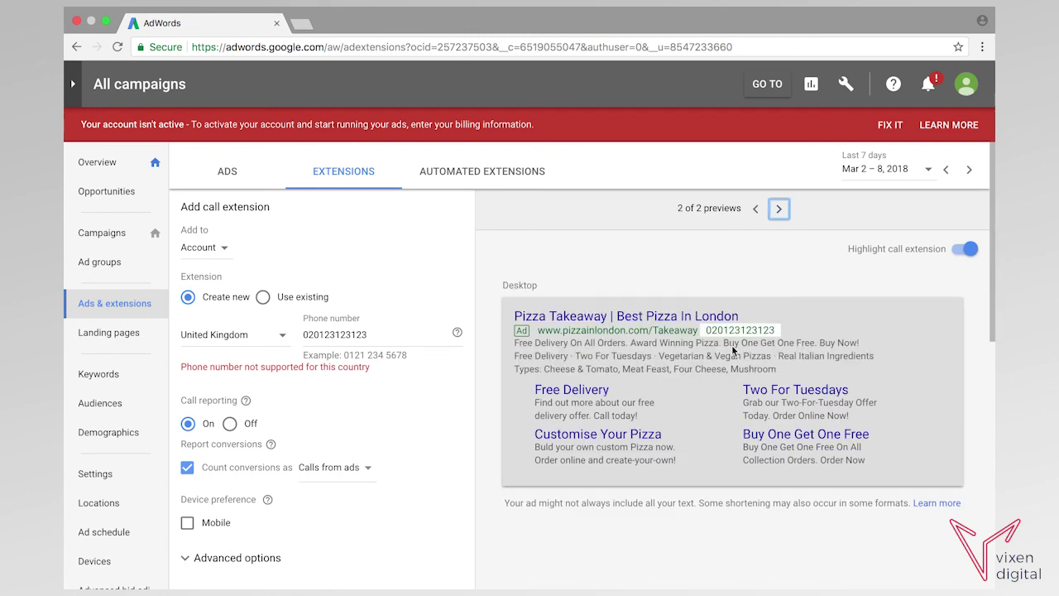
scroll(689, 331, "down", 5)
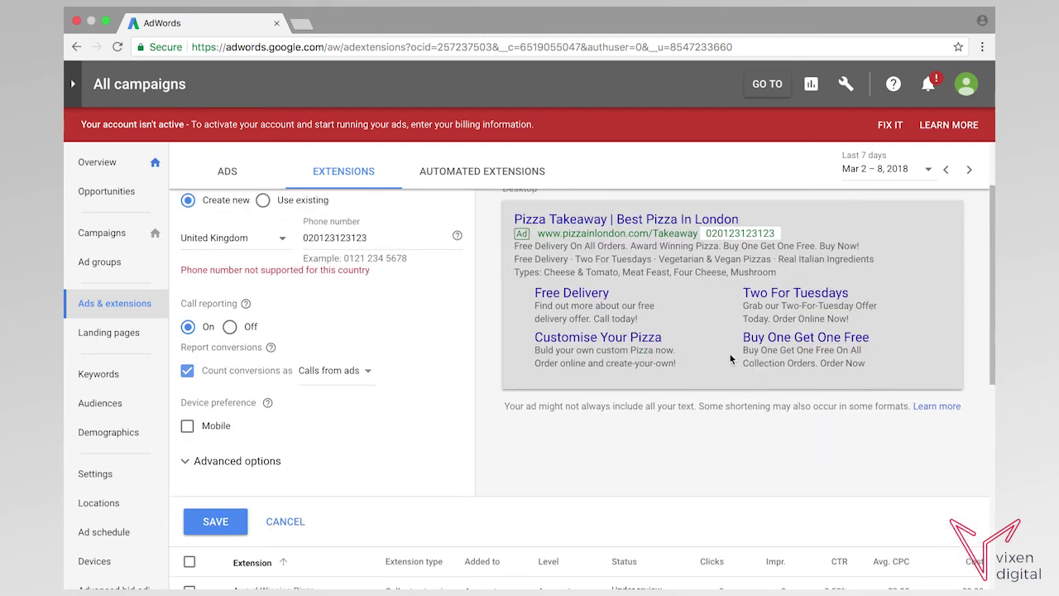
scroll(555, 381, "up", 5)
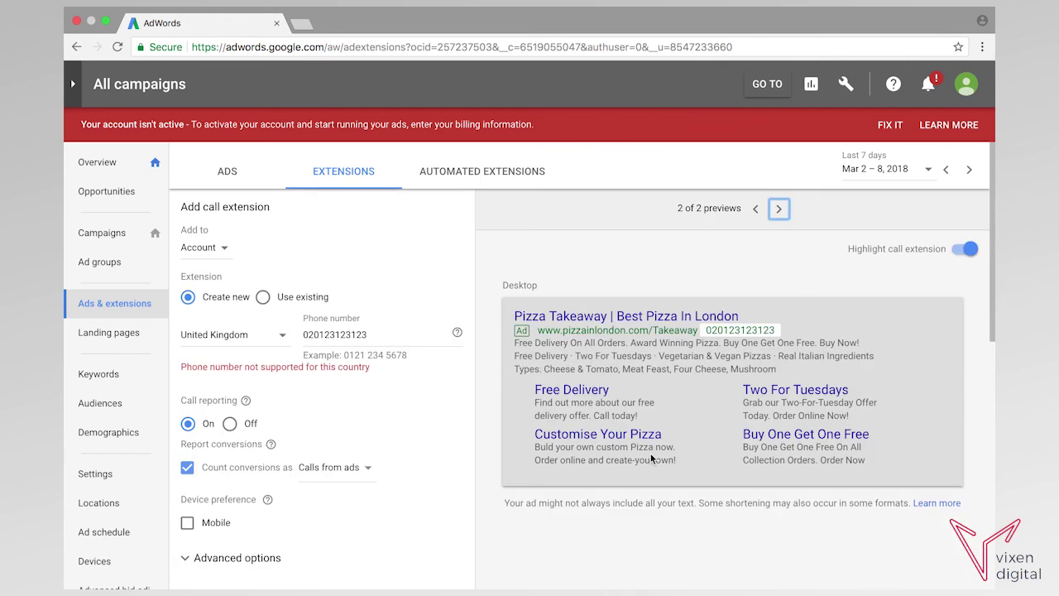
scroll(651, 458, "down", 5)
left_click(213, 506)
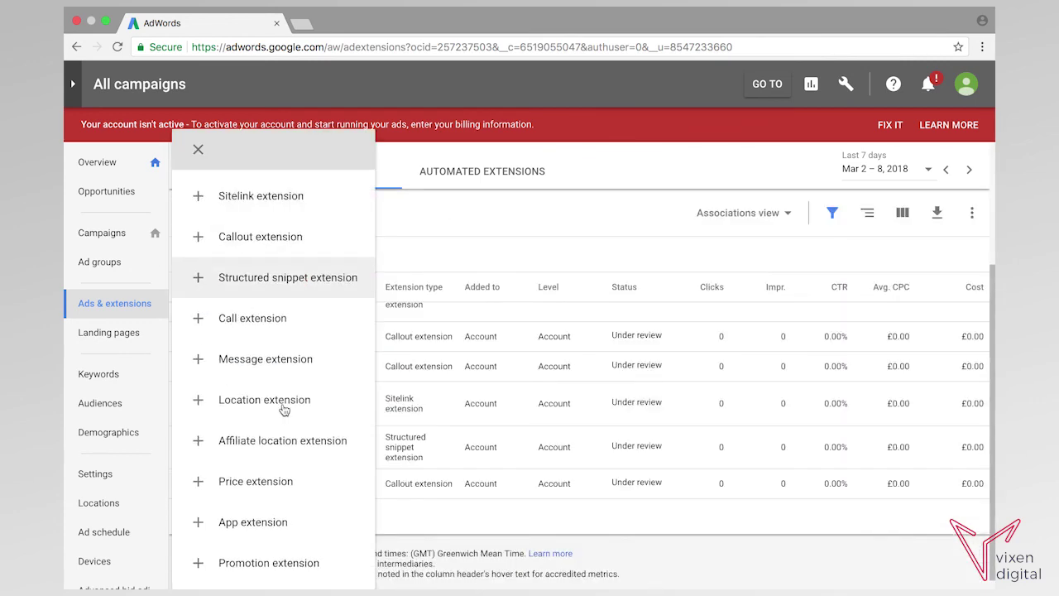
left_click(486, 231)
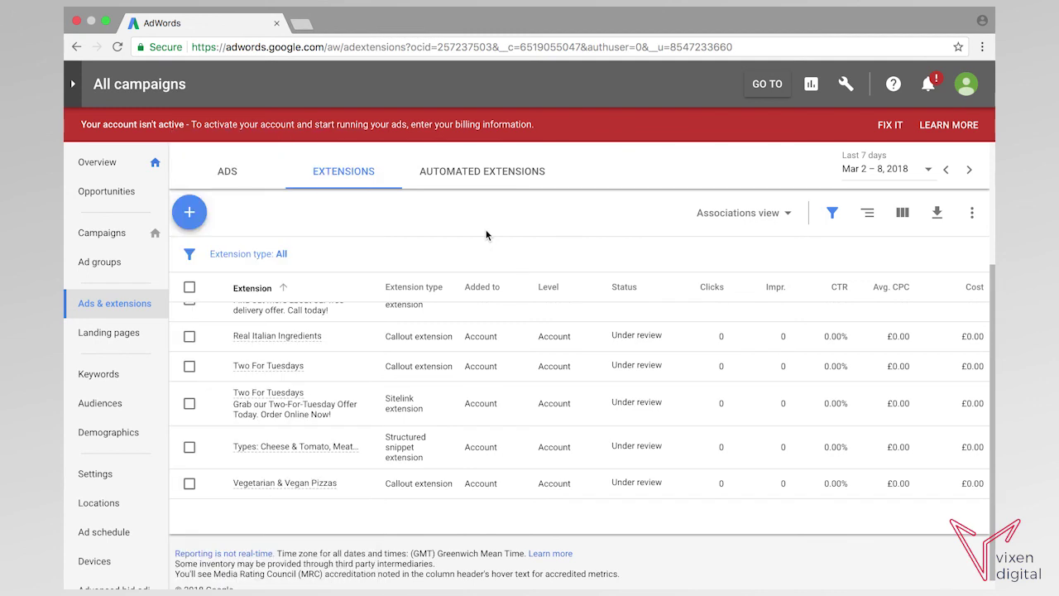